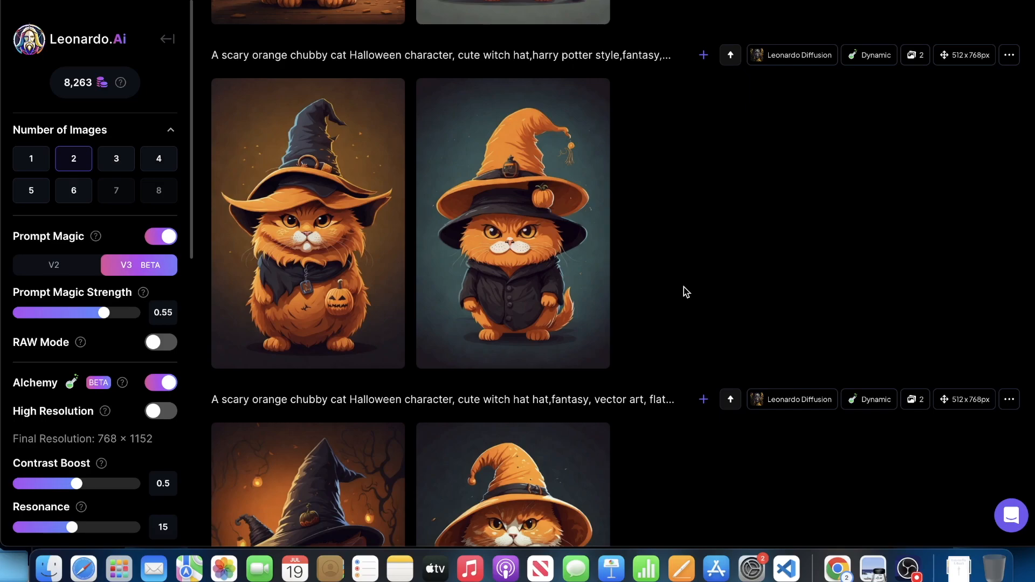
Step: Look through the generated Halloween cat and elephant images in the generation feed
scroll(692, 291, up, 8)
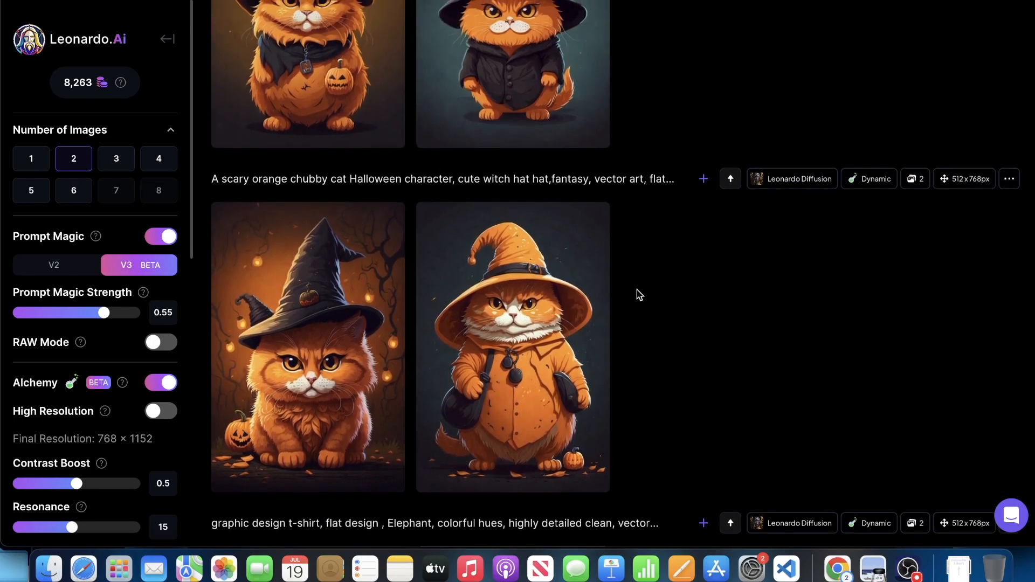
scroll(658, 291, down, 10)
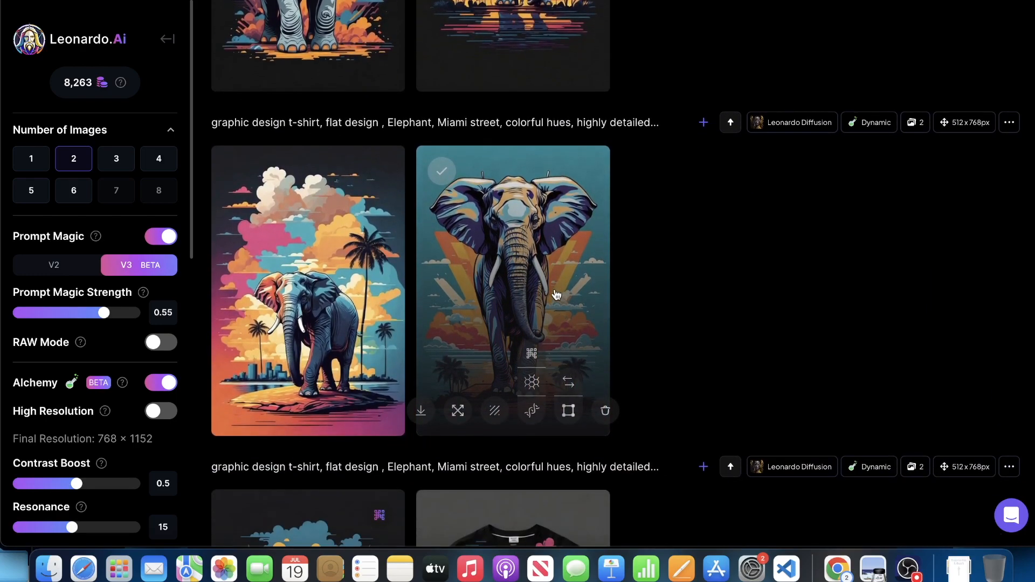
scroll(555, 294, up, 8)
scroll(546, 289, up, 5)
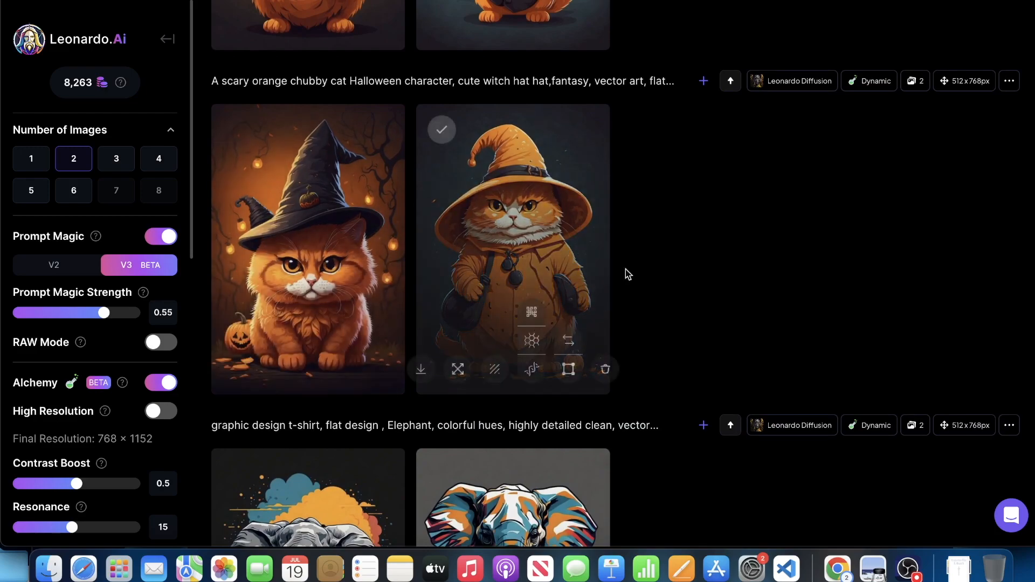
scroll(768, 259, up, 9)
scroll(760, 259, up, 8)
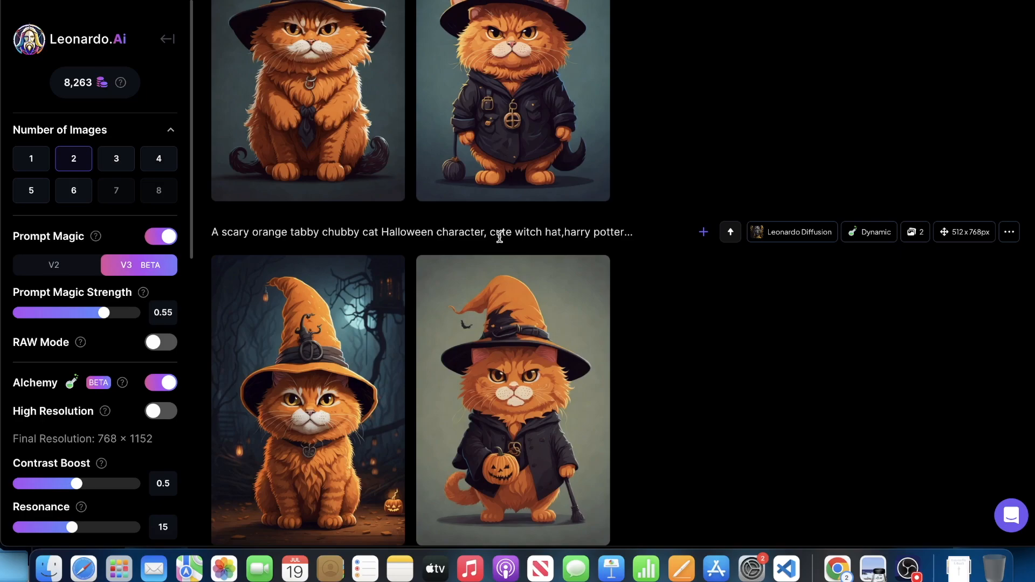
scroll(491, 235, up, 10)
scroll(468, 232, down, 15)
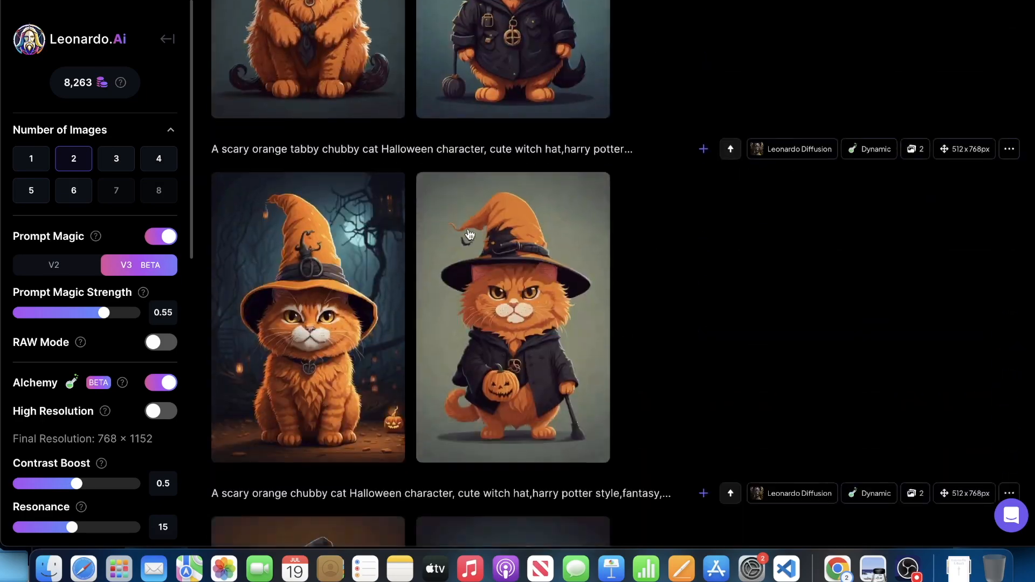
scroll(468, 233, down, 10)
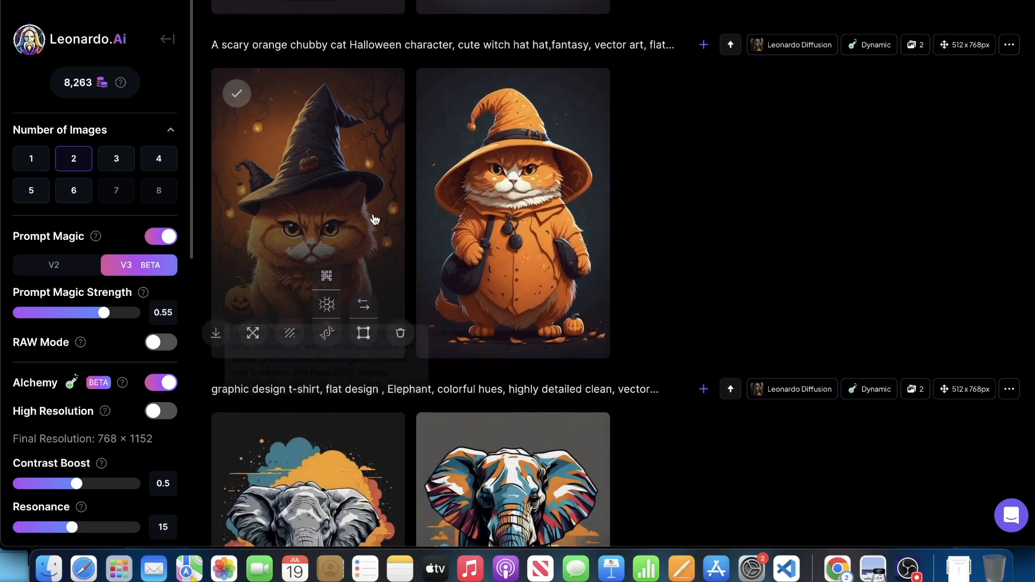
Step: Enlarge and compare the images from the two "scary orange chubby cat Halloween character" generations, one pair at a time
click(372, 216)
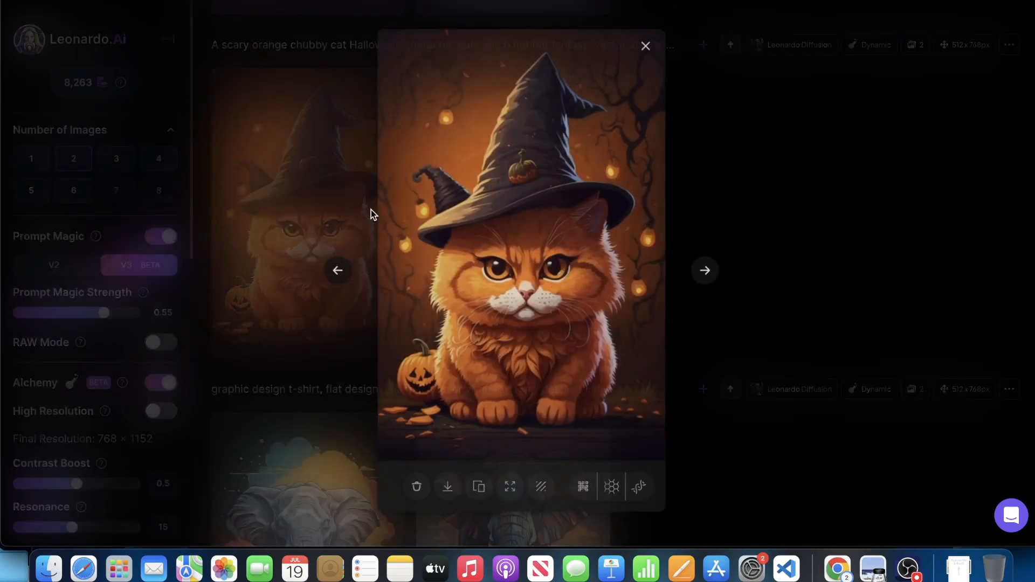
click(704, 274)
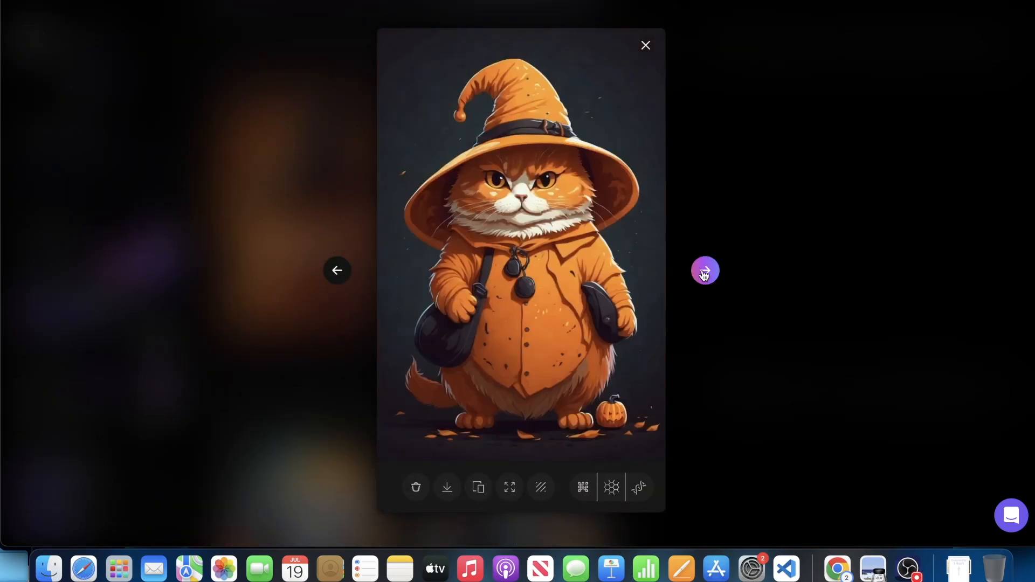
click(808, 237)
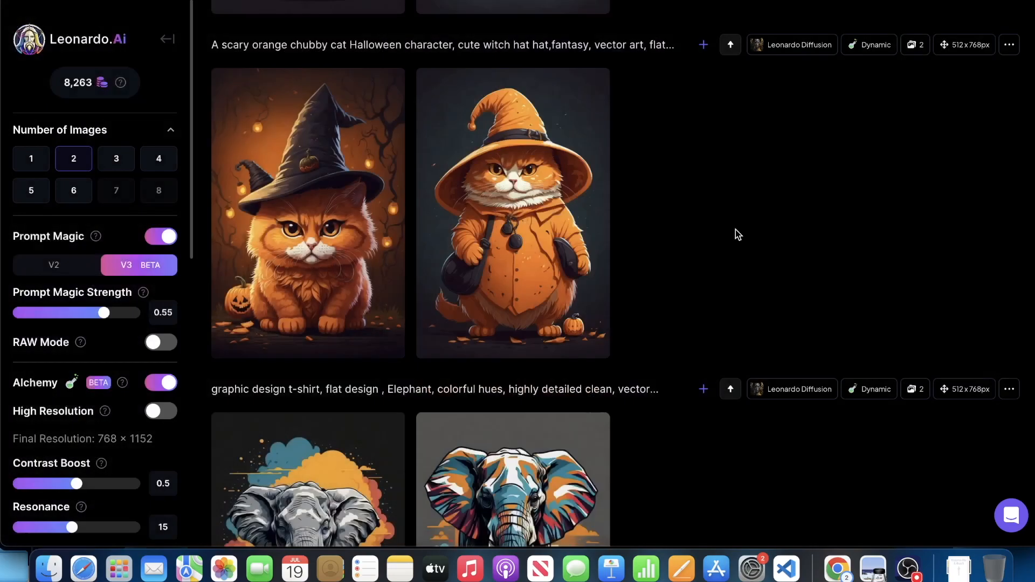
scroll(652, 237, up, 5)
click(256, 72)
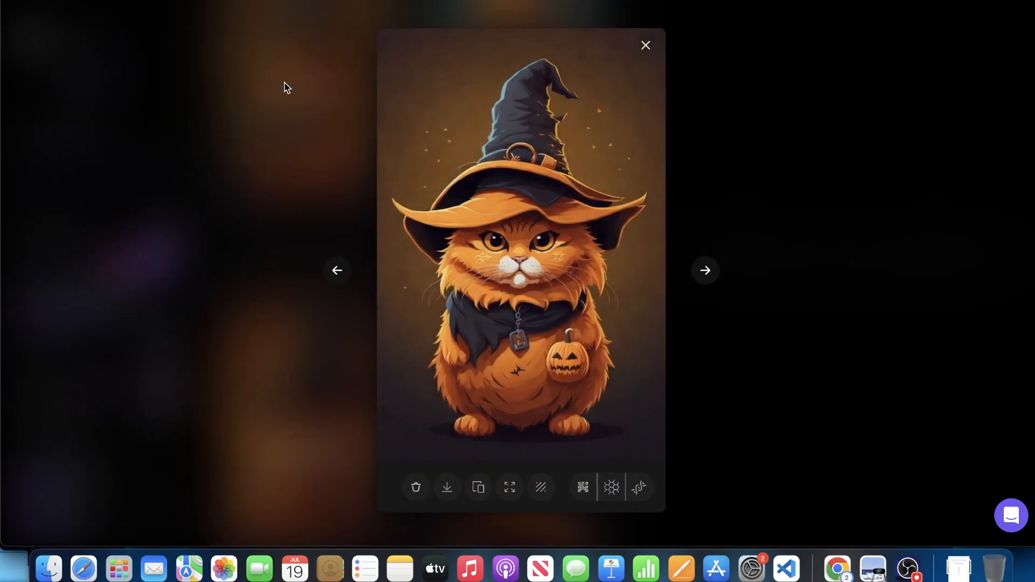
click(704, 273)
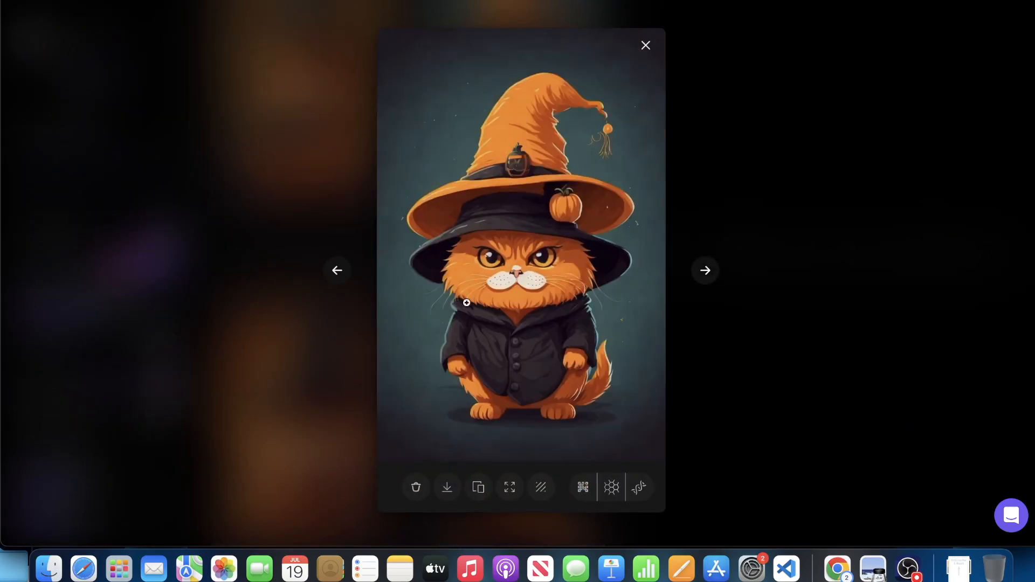
click(704, 270)
click(791, 236)
Step: Enlarge and compare the two orange tabby cats generated from the "cute witch hat, harry potter" prompt
scroll(589, 229, up, 6)
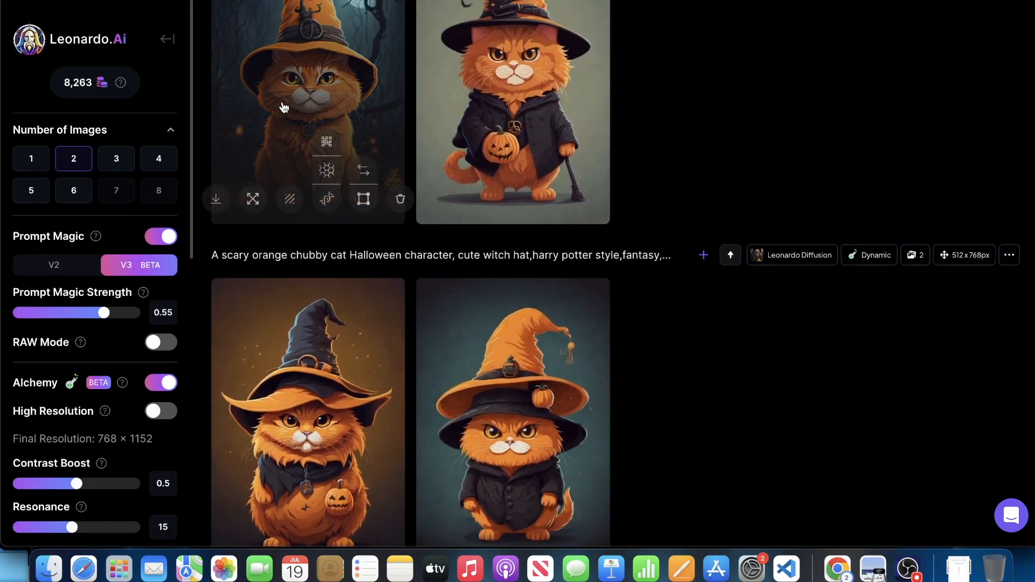
click(282, 106)
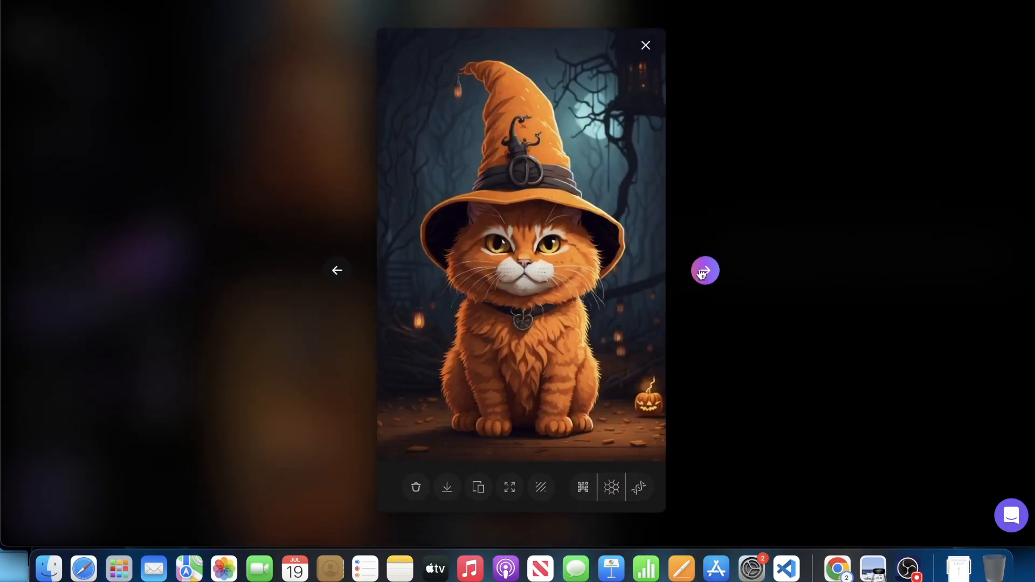
click(702, 272)
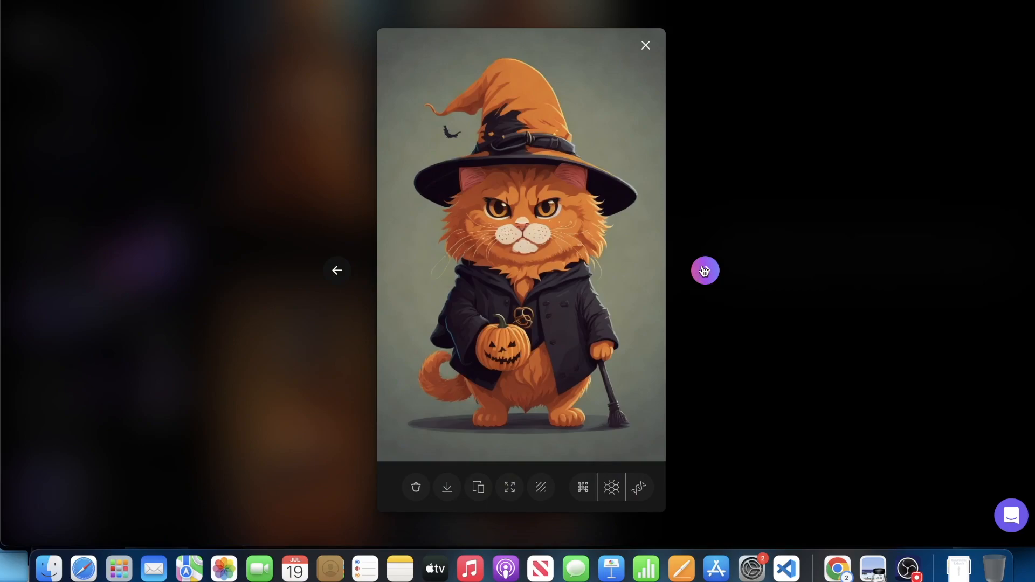
click(704, 271)
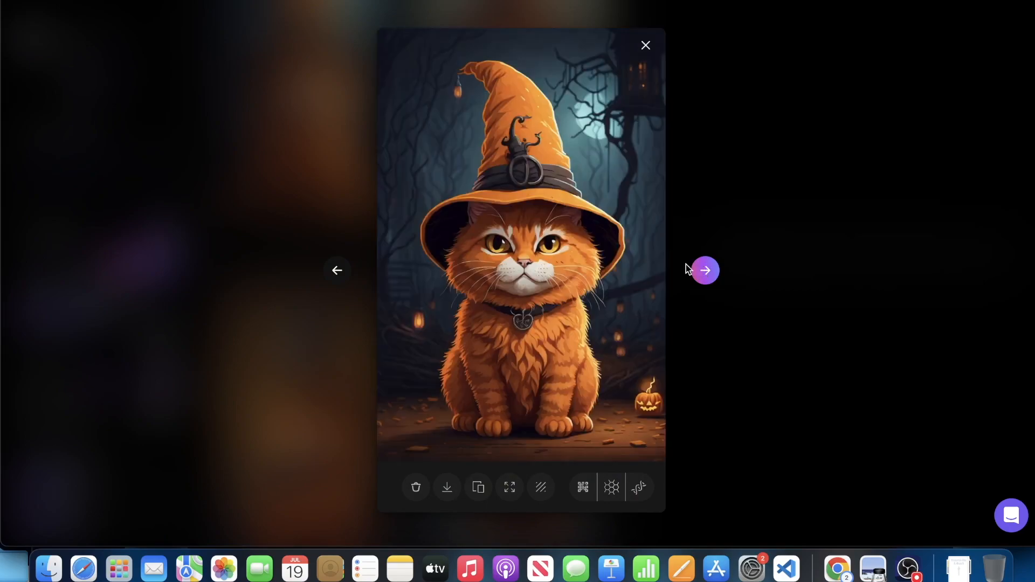
click(799, 213)
Step: Enlarge and compare the tabby cats from the "style, fantasy, vector" prompt and the pair with light backgrounds
scroll(539, 216, up, 5)
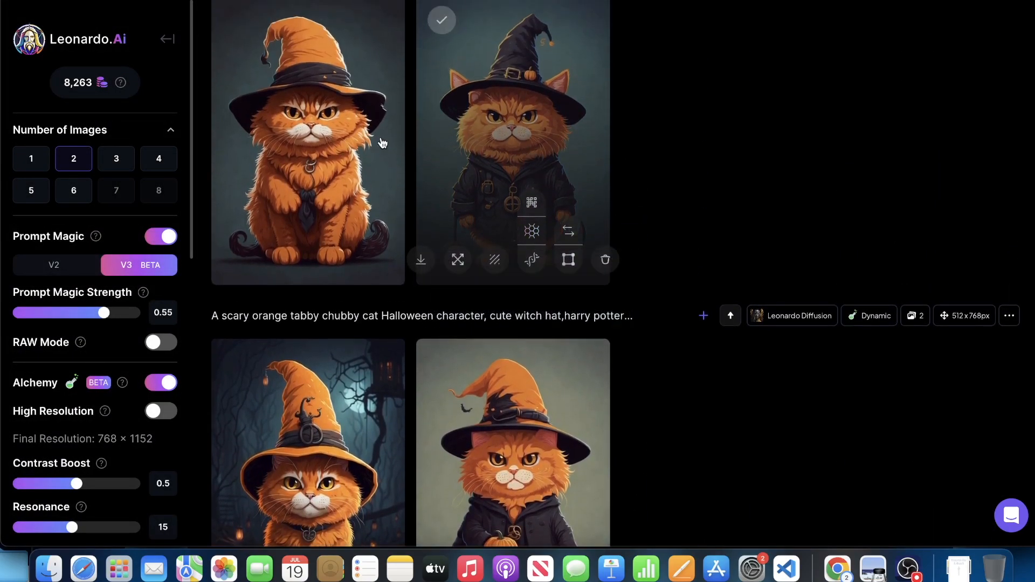
click(364, 137)
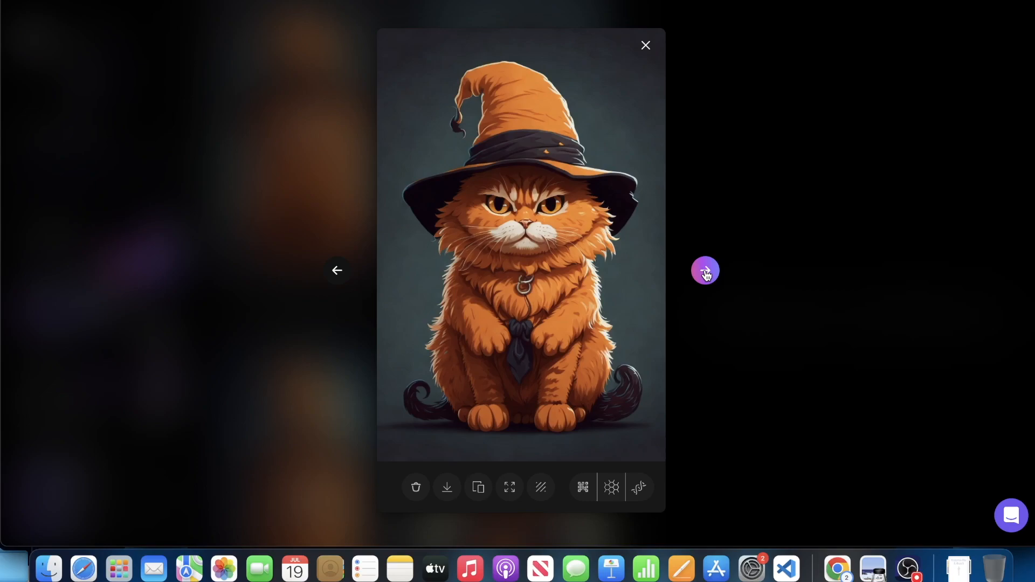
click(706, 274)
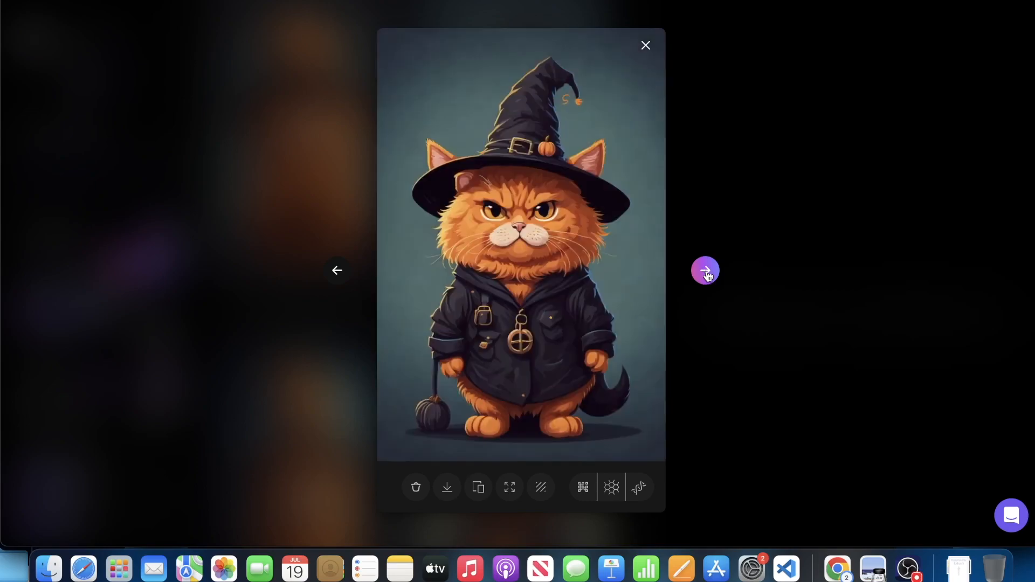
click(829, 219)
scroll(537, 239, up, 5)
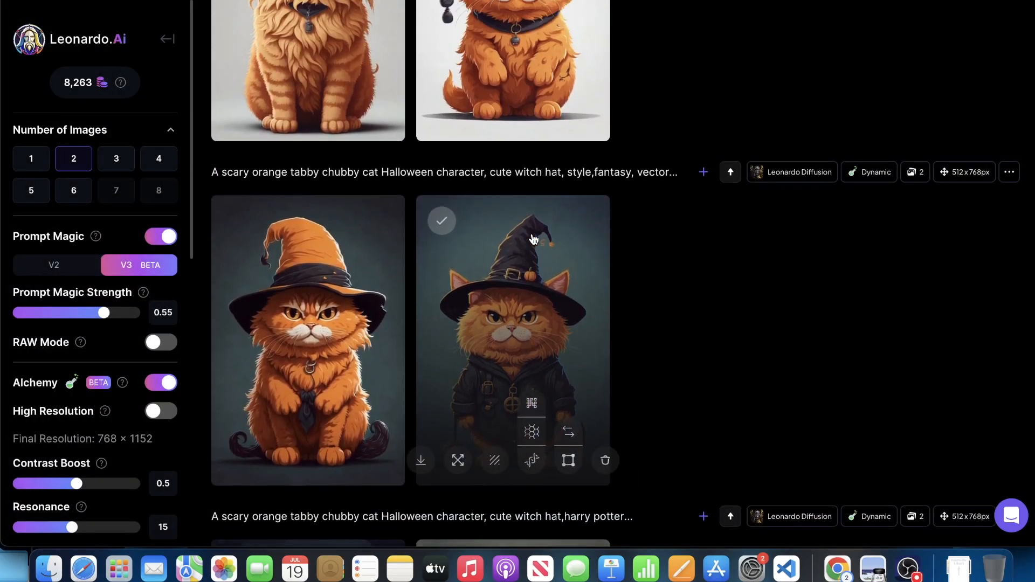
click(367, 226)
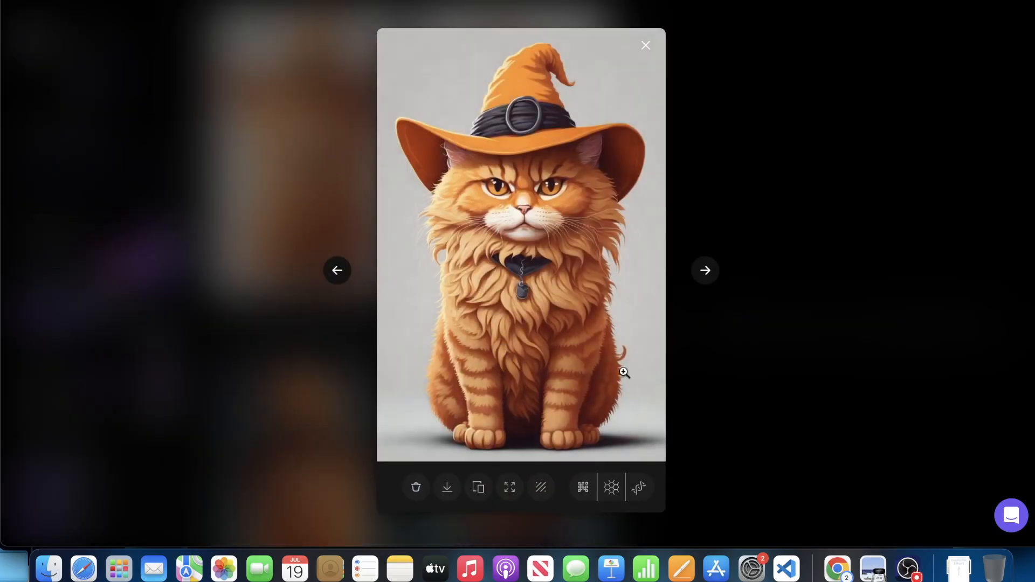
click(707, 272)
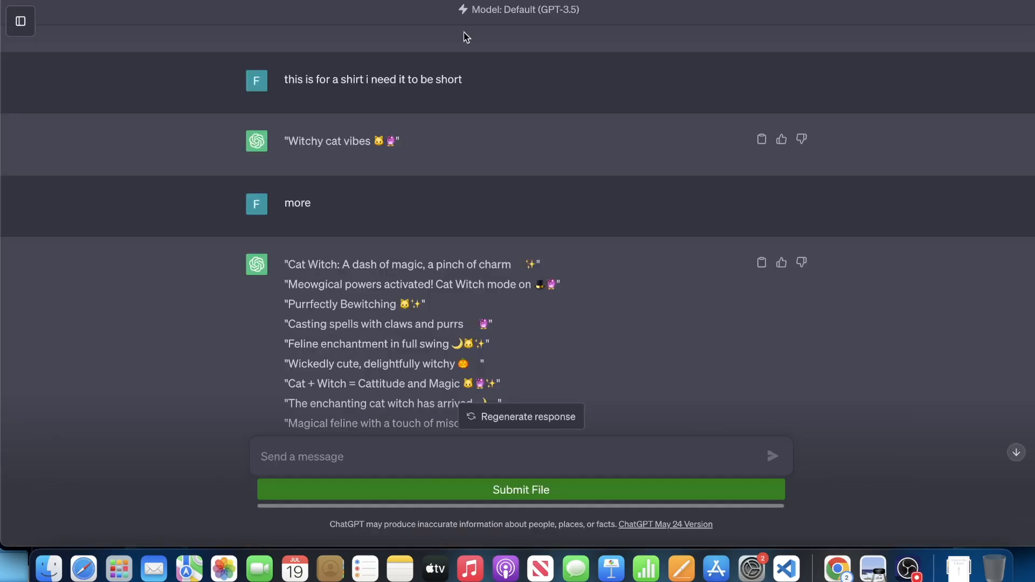
Step: Review the caption conversation from the first cat witch request through the long suggestions to the short shirt captions
scroll(640, 131, up, 15)
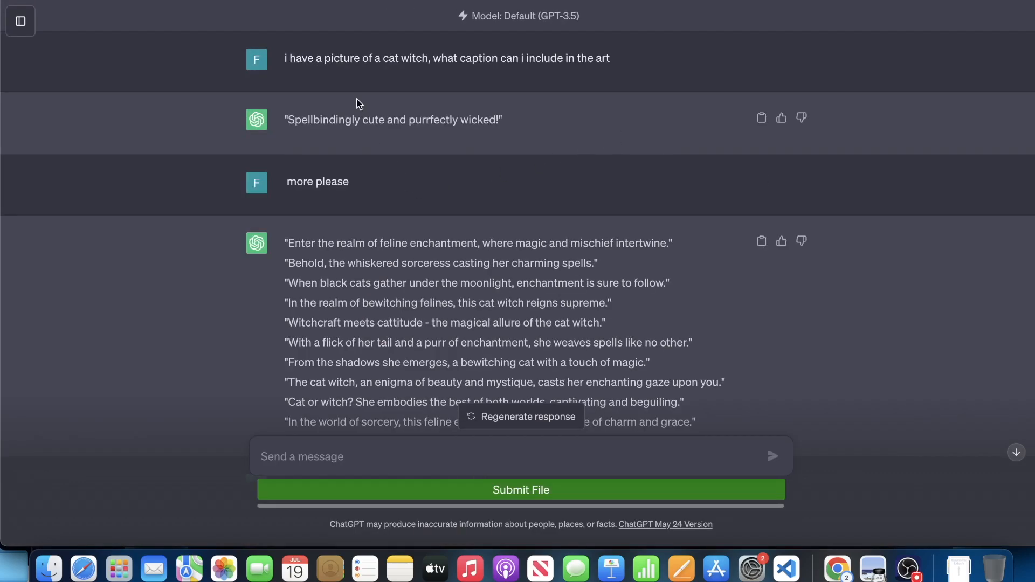
drag(290, 50, 405, 64)
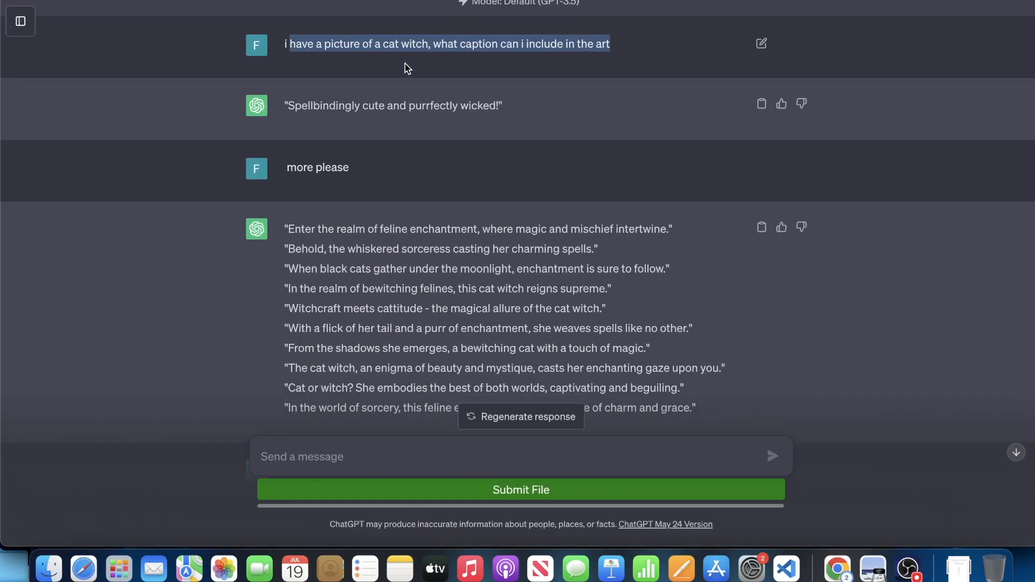
scroll(405, 65, up, 1)
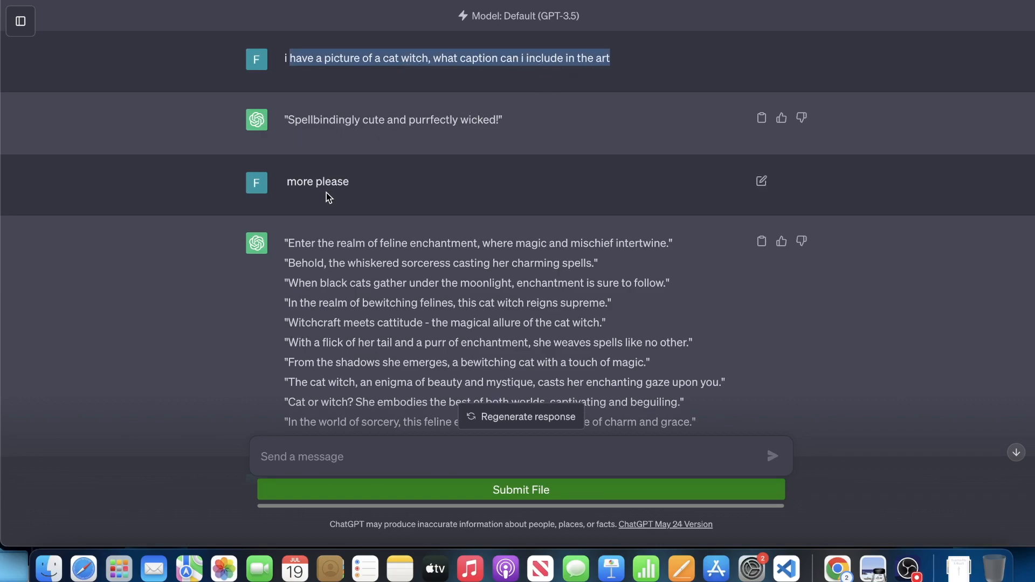
scroll(330, 198, down, 3)
drag(366, 178, 728, 337)
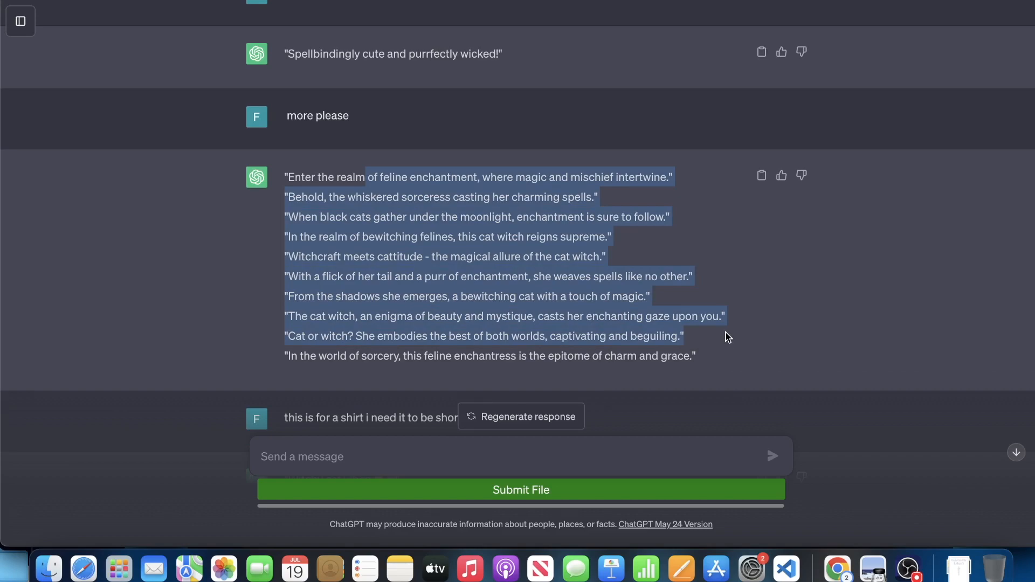
scroll(641, 288, down, 10)
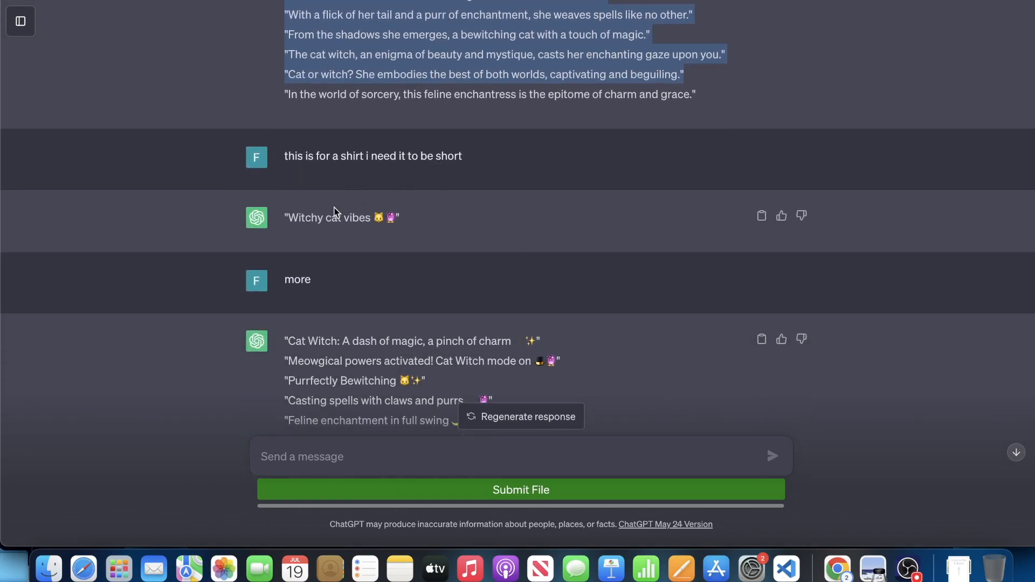
drag(288, 217, 452, 225)
scroll(409, 230, down, 5)
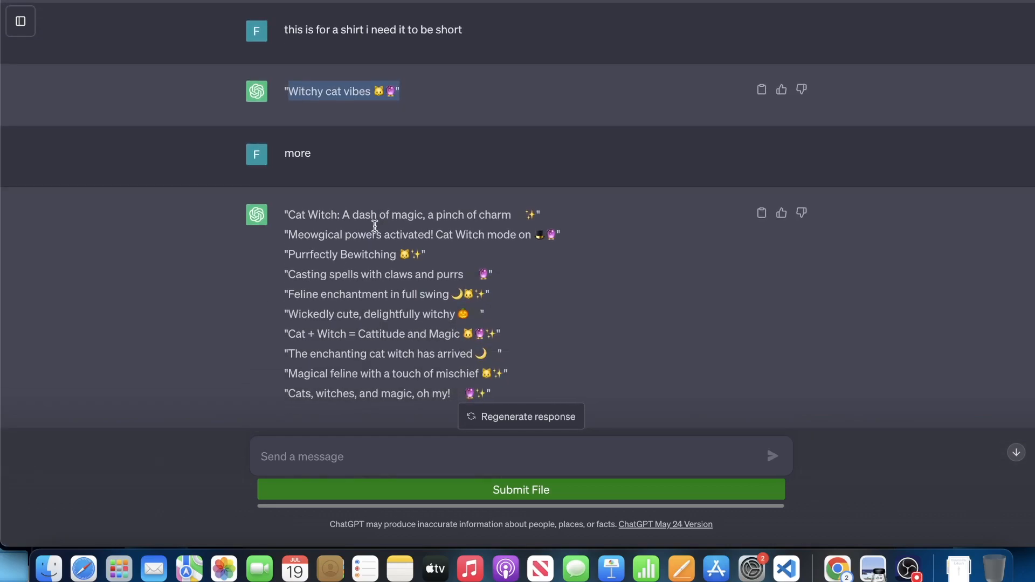
scroll(377, 276, down, 1)
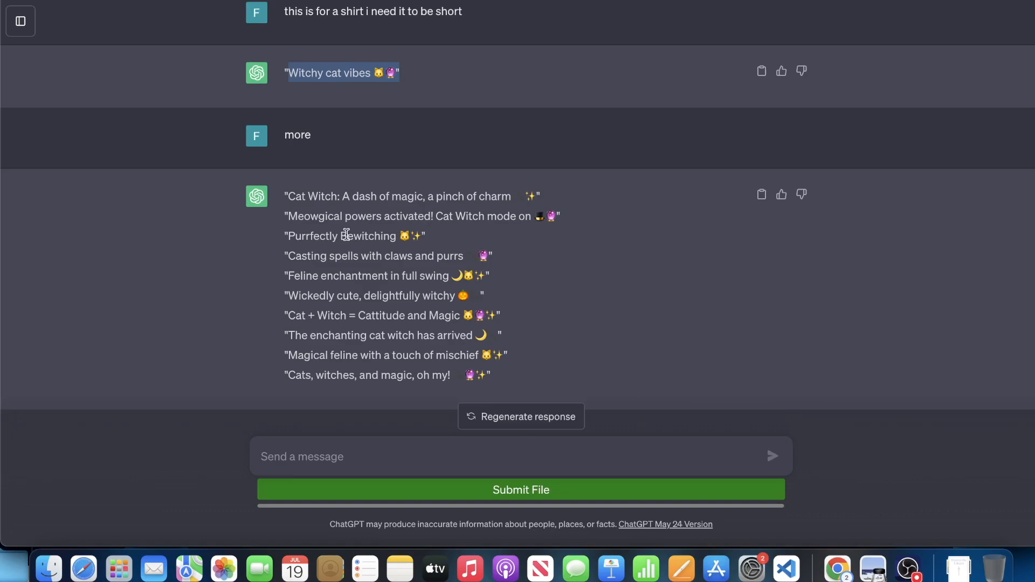
Step: Copy the whole "Purrfectly Bewitching" caption, including its emojis and quotation marks, from the list of short suggestions
drag(397, 236, 293, 237)
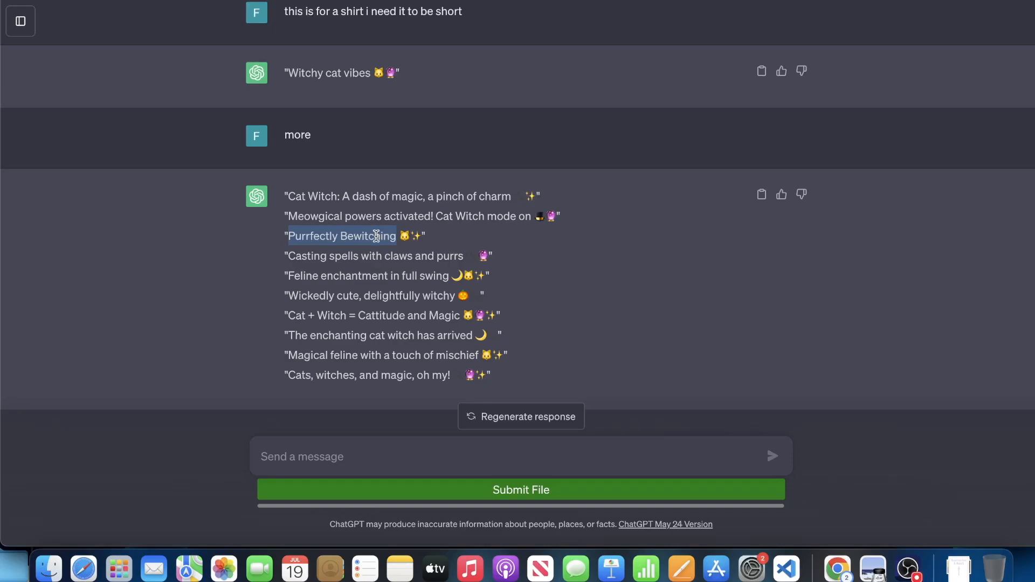
click(340, 242)
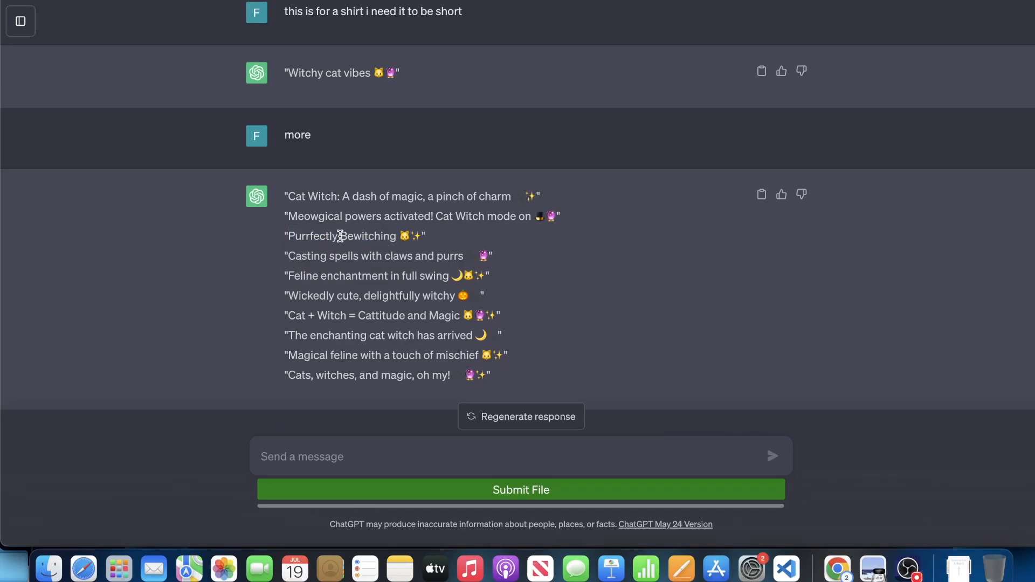
mouse_move(295, 238)
mouse_down()
mouse_move(389, 239)
mouse_move(302, 237)
mouse_up()
drag(426, 235, 279, 240)
key(super+c)
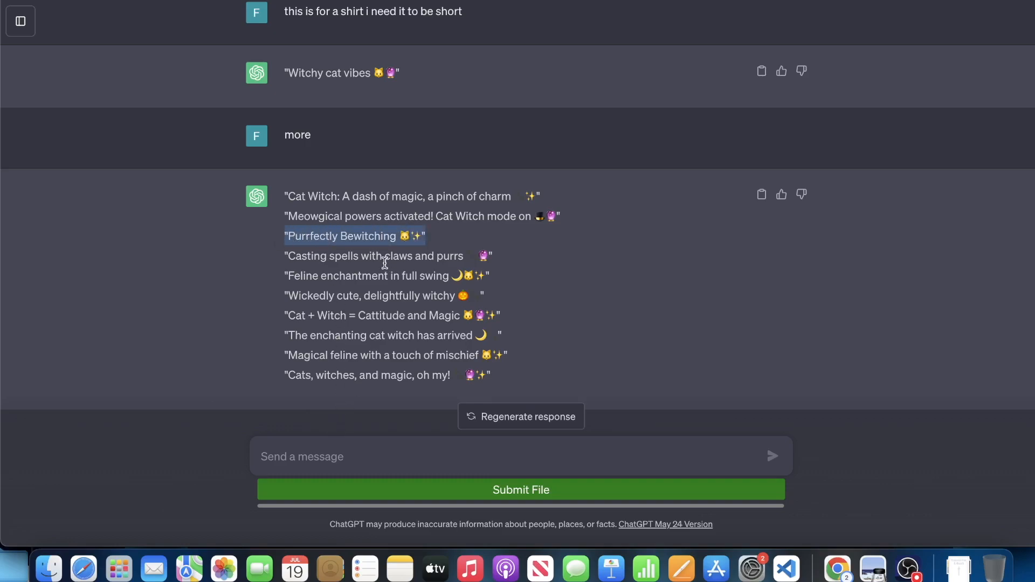
Step: Send a message with the copied "Purrfectly Bewitching" caption followed by "is a good one please provide more for me"
click(343, 454)
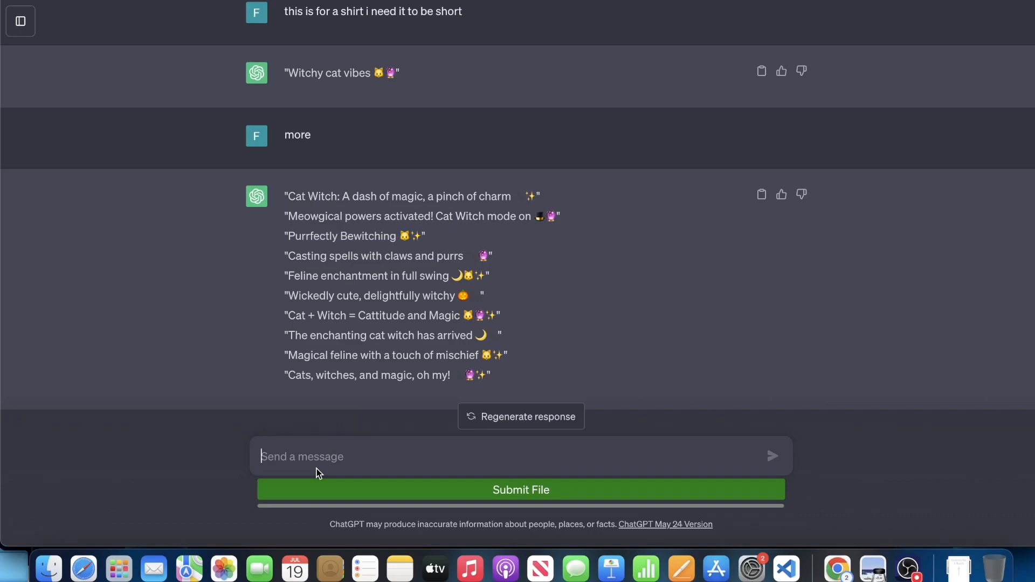
key(super+v)
text(is a)
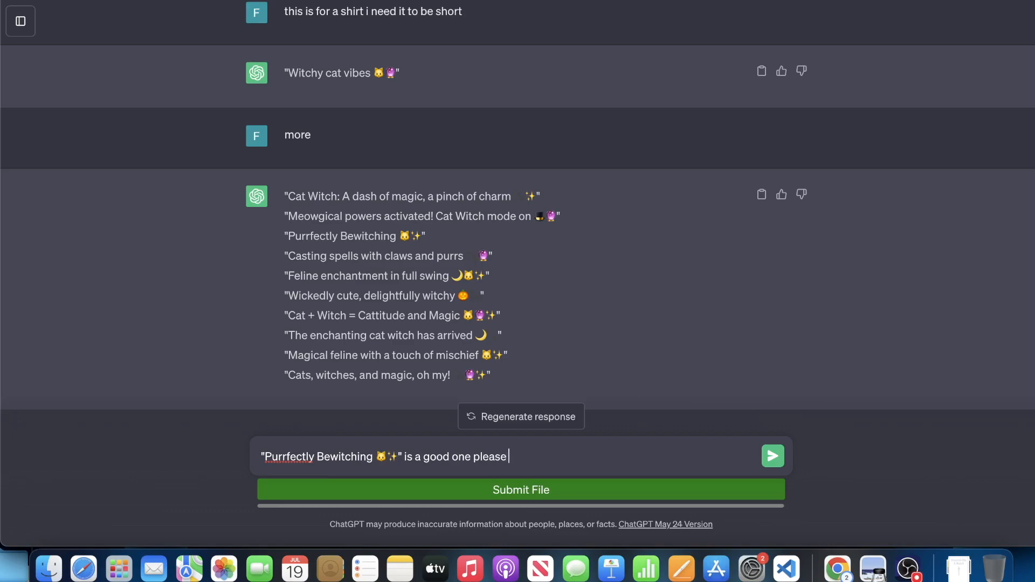
text( good one please provide more for me)
key(Return)
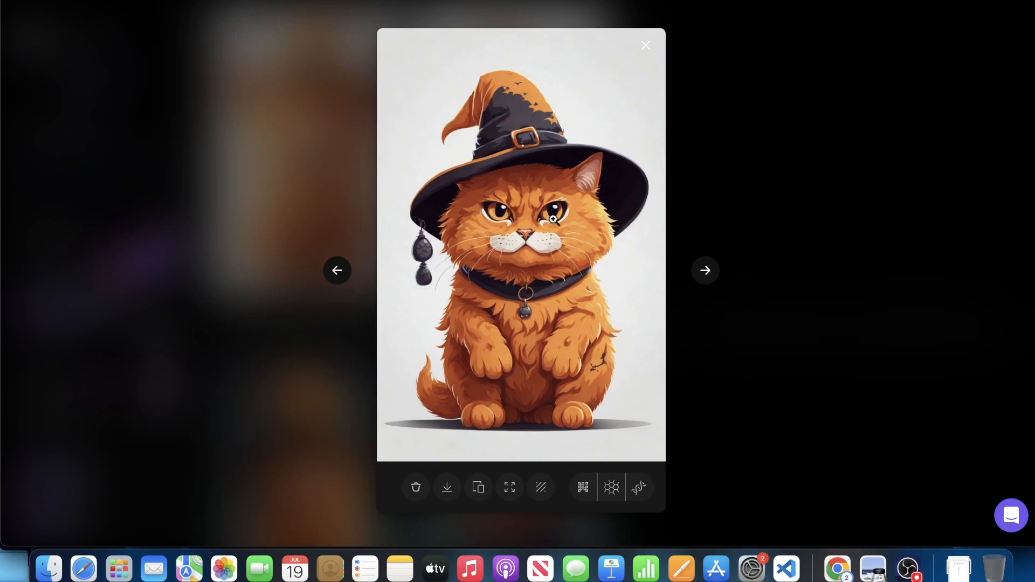
Step: Zoom in on the enlarged light-background cat wearing the black and orange witch hat
click(571, 246)
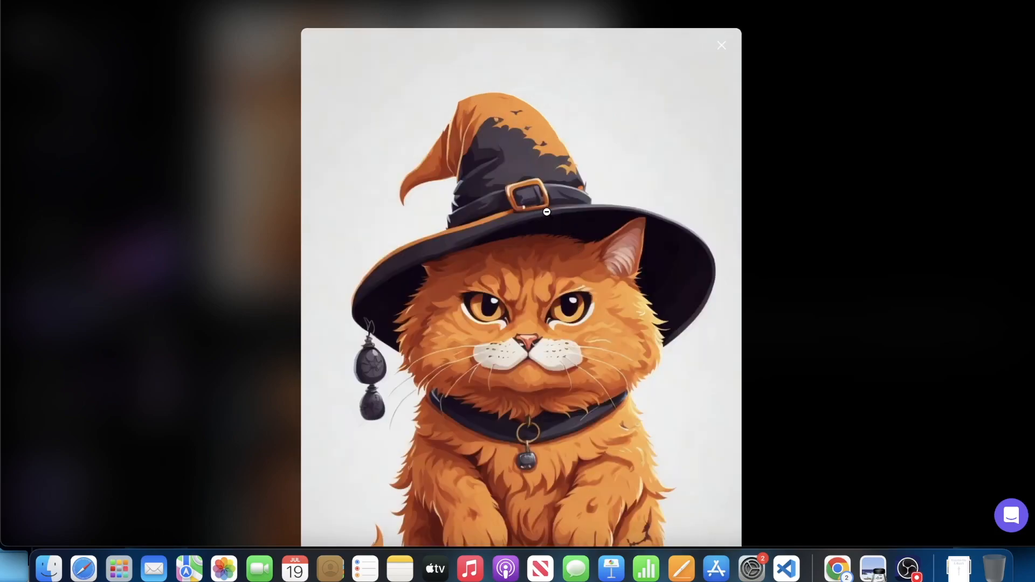
Step: Download the enlarged light-background image of the orange cat in the black and orange witch hat
right_click(546, 211)
click(554, 264)
click(553, 261)
click(445, 485)
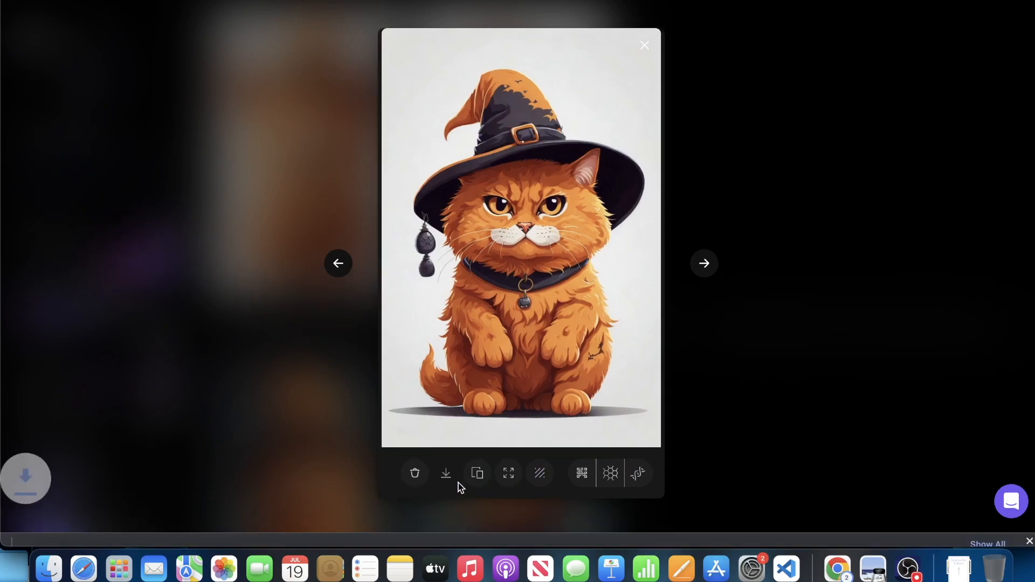
Step: Launch Luminar Neo for editing the downloaded cat image
click(116, 571)
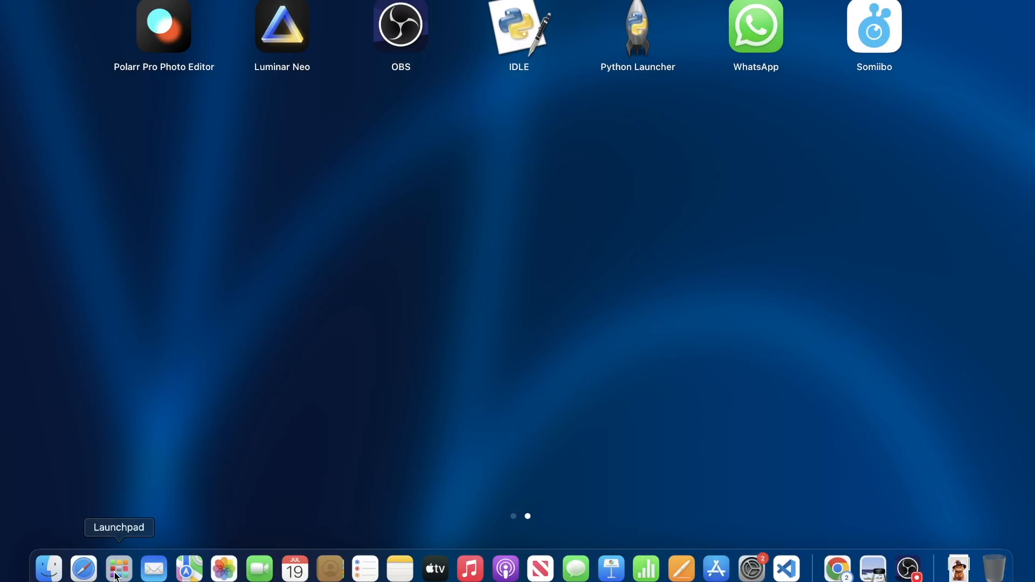
text(lu)
key(Return)
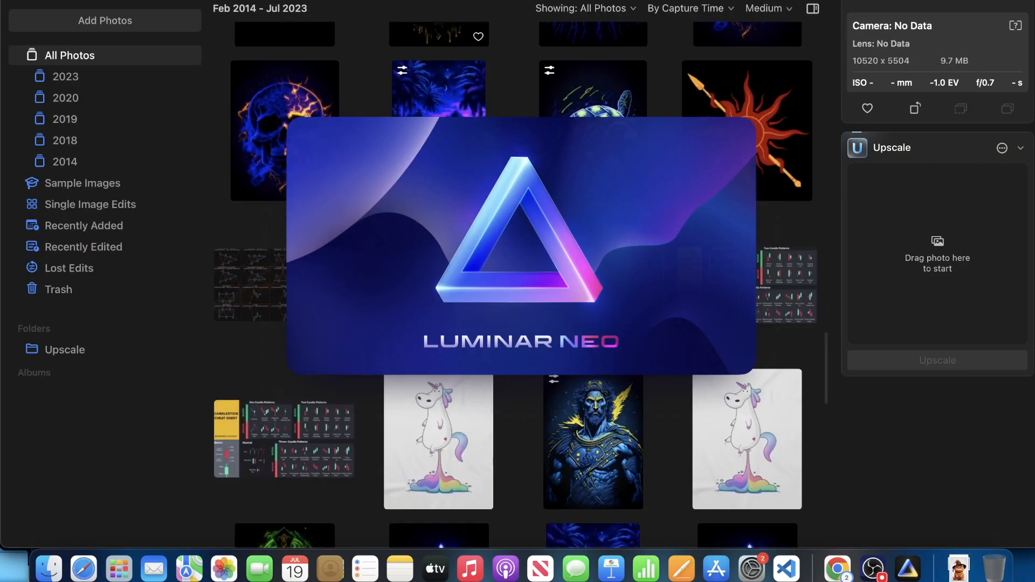
Step: Add the downloaded cat image from the Downloads folder to the library as a single image edit
click(48, 569)
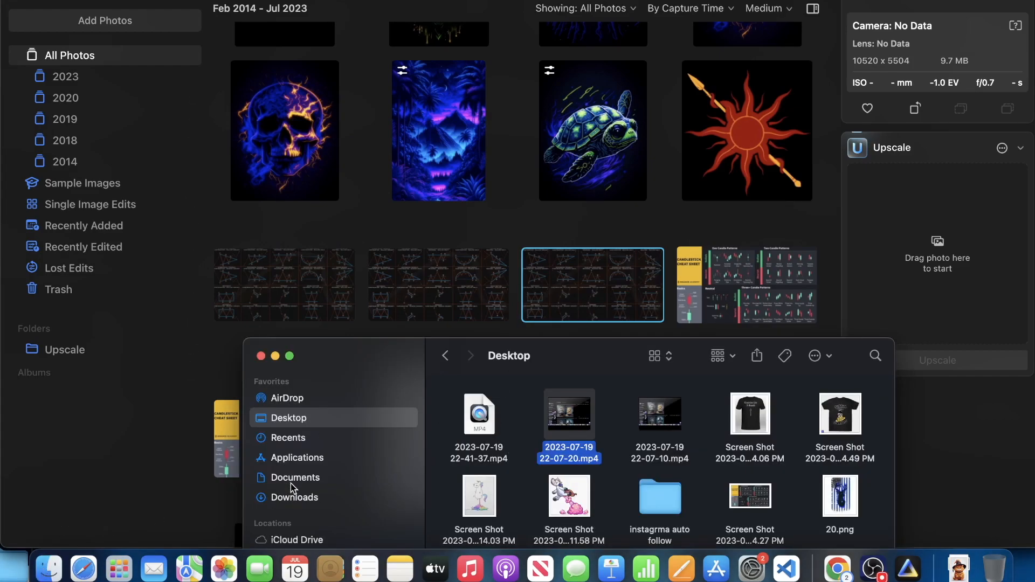
click(294, 497)
drag(479, 413, 360, 149)
click(686, 156)
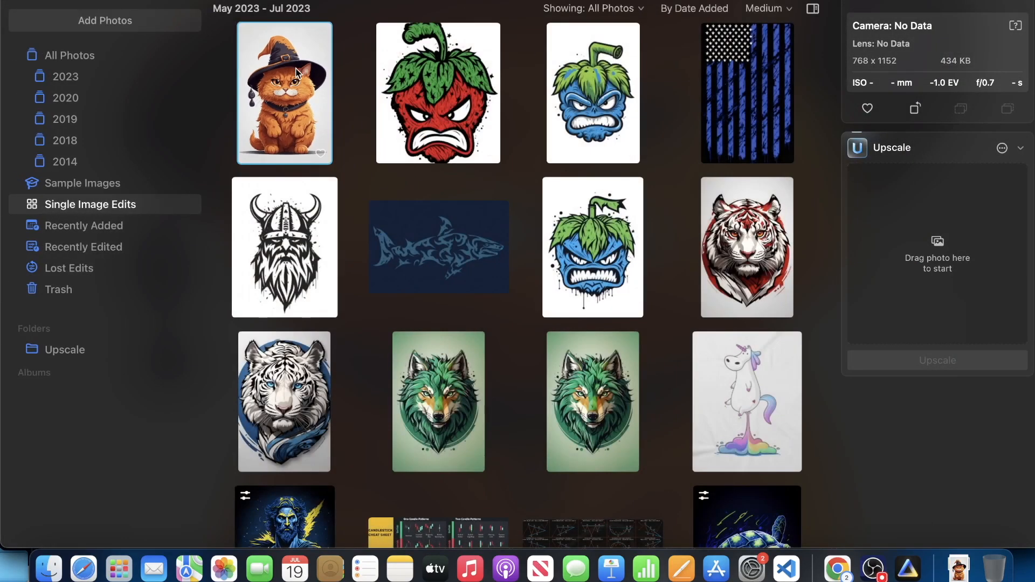
Step: Open the cat image for editing and erase the charm's attachment point on the hat brim at 300% zoom with eraser size 20
double_click(294, 69)
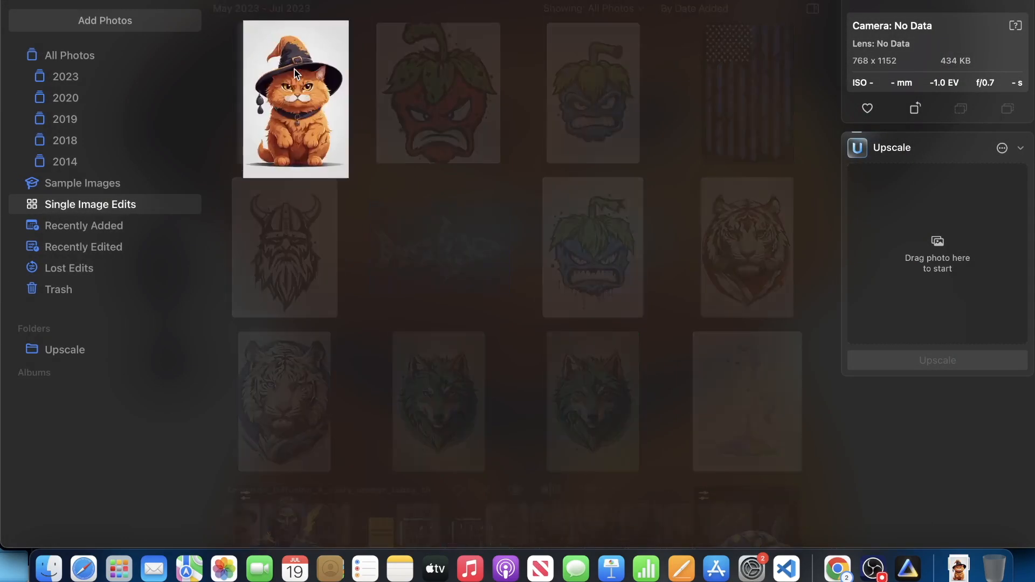
click(561, 1)
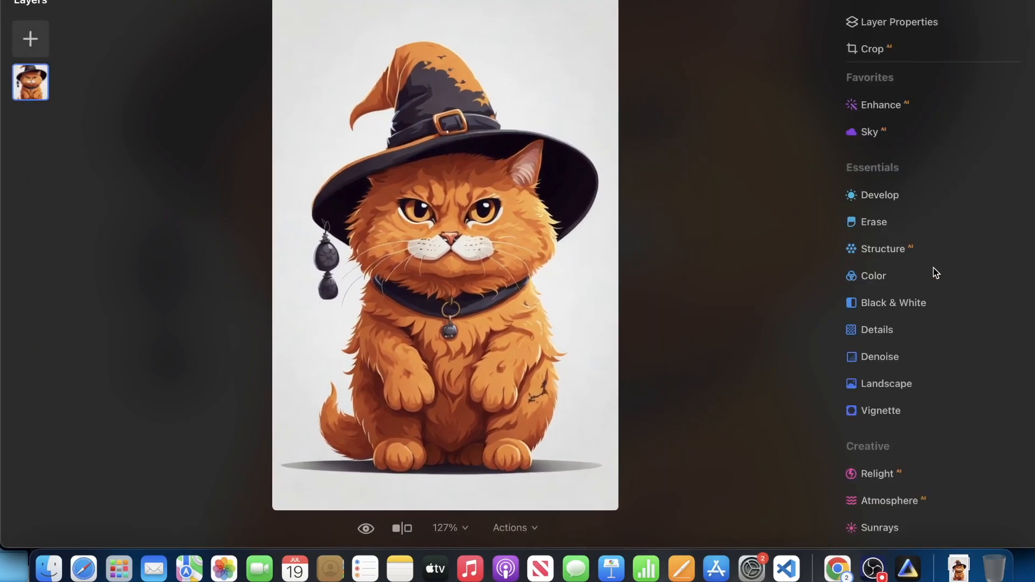
click(868, 227)
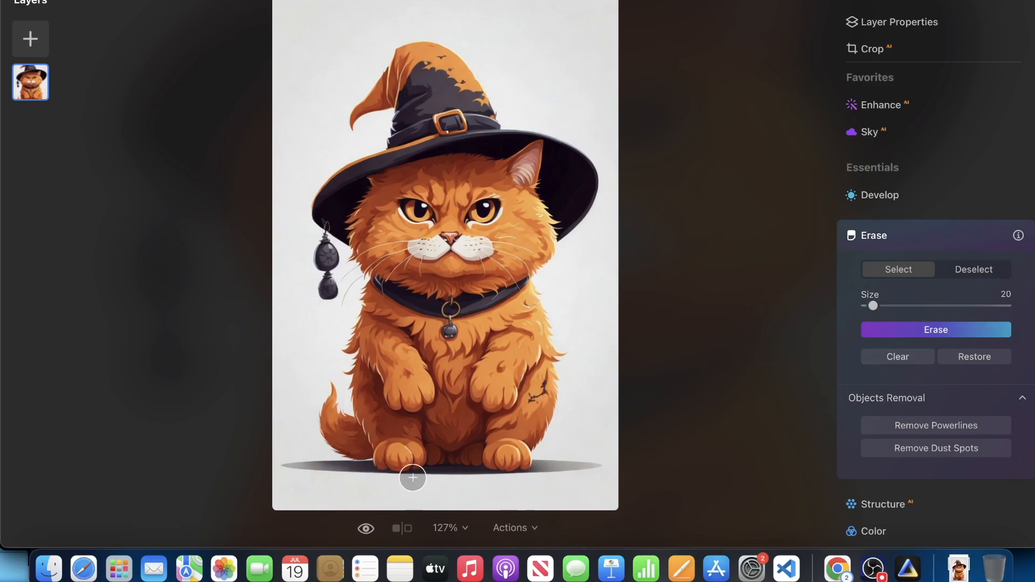
click(451, 528)
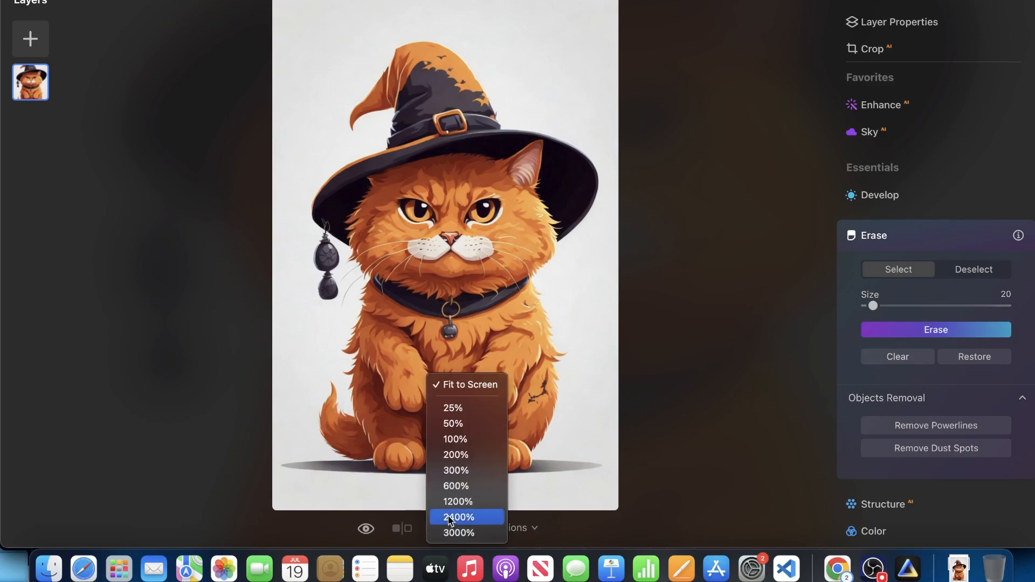
click(453, 471)
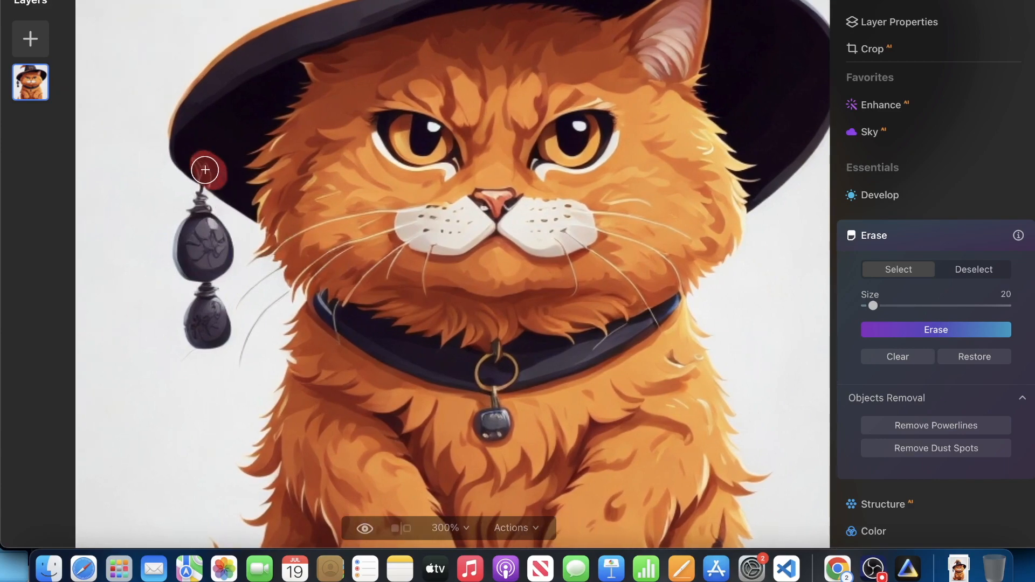
click(916, 329)
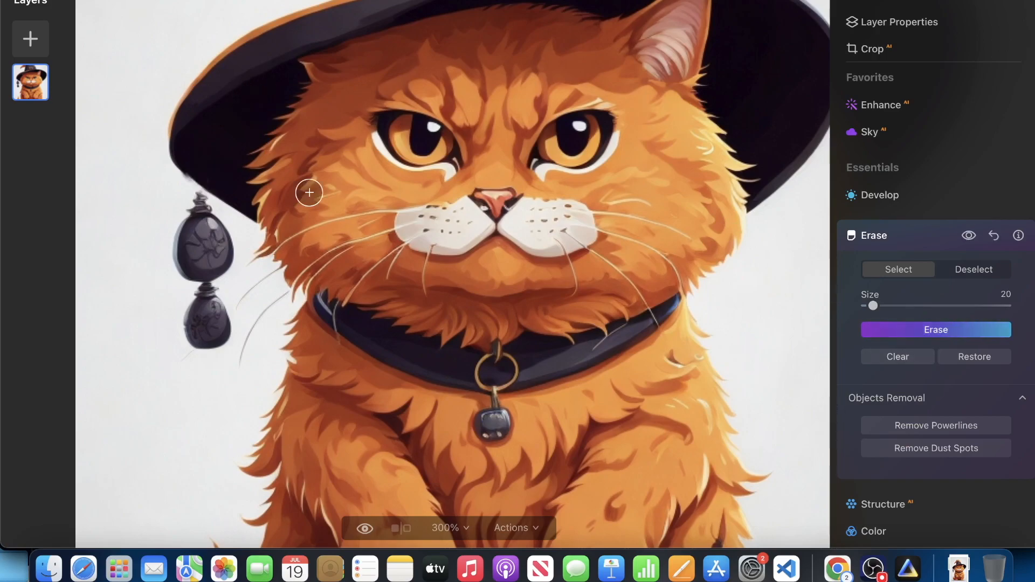
Step: Erase the two hanging charms and their leftover marks below the hat brim
drag(199, 354, 187, 342)
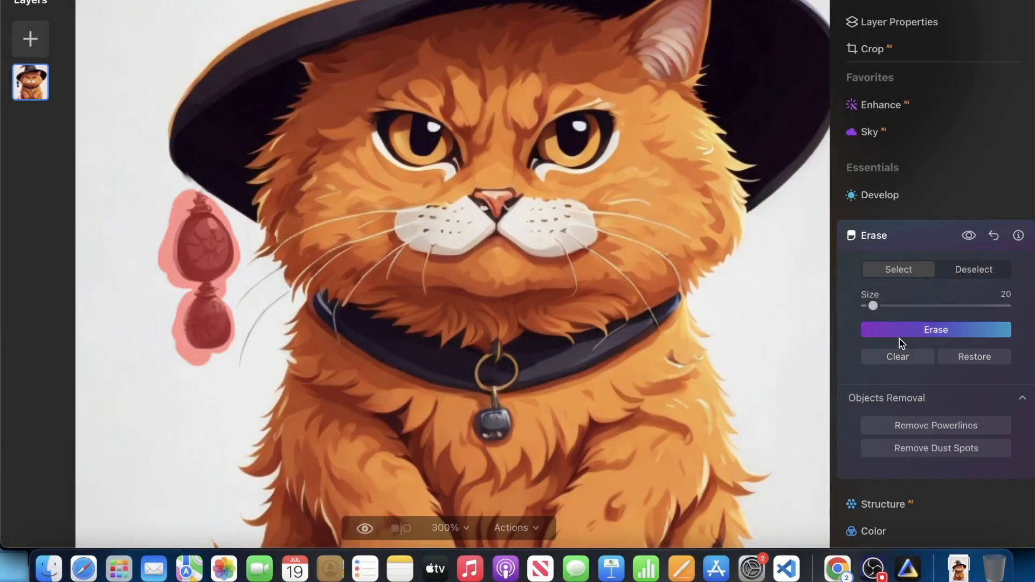
click(899, 339)
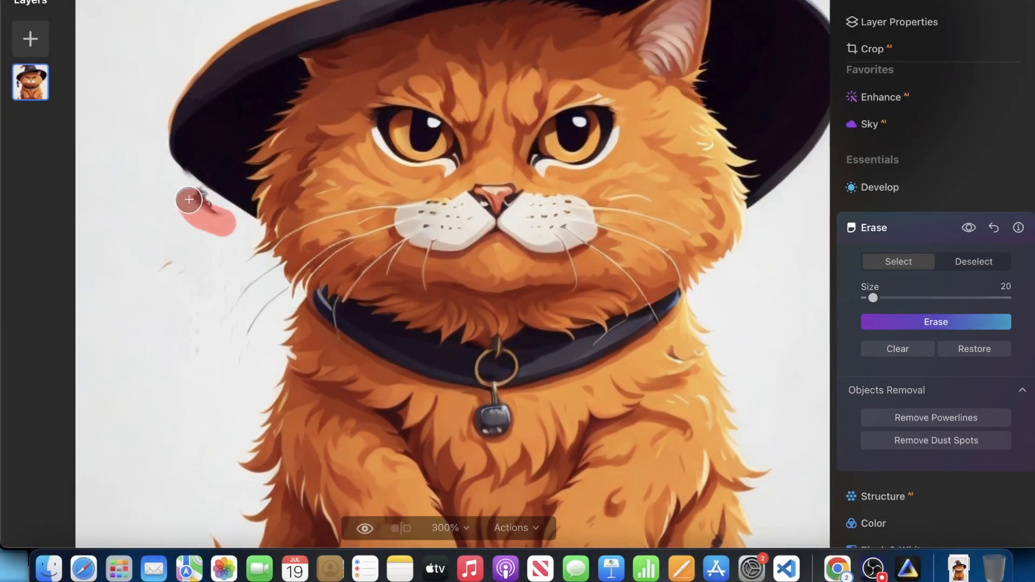
click(879, 322)
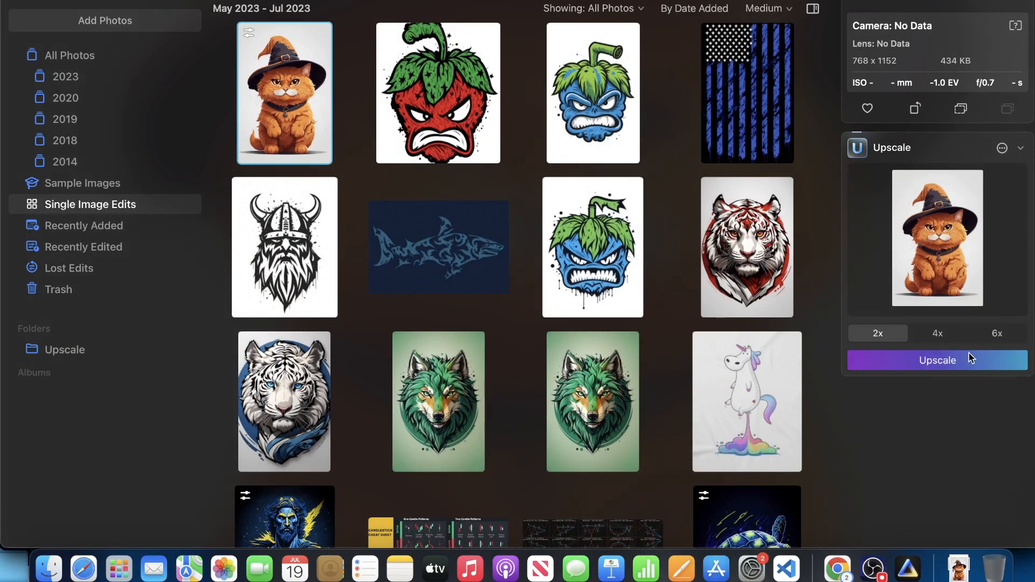
Step: Upscale the edited cat image 2x and export the result to Downloads as an sRGB JPEG at quality 100
click(966, 351)
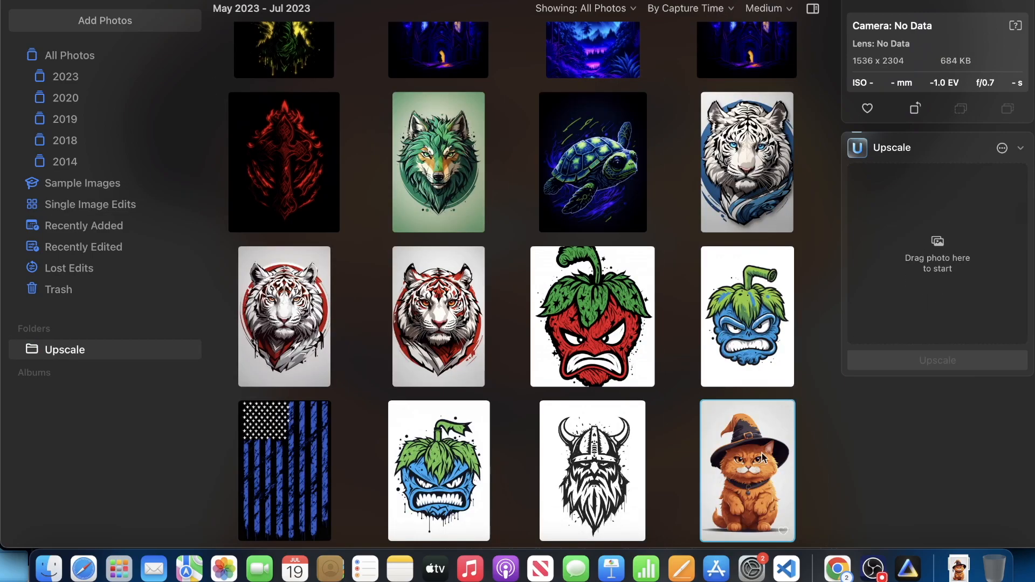
double_click(743, 458)
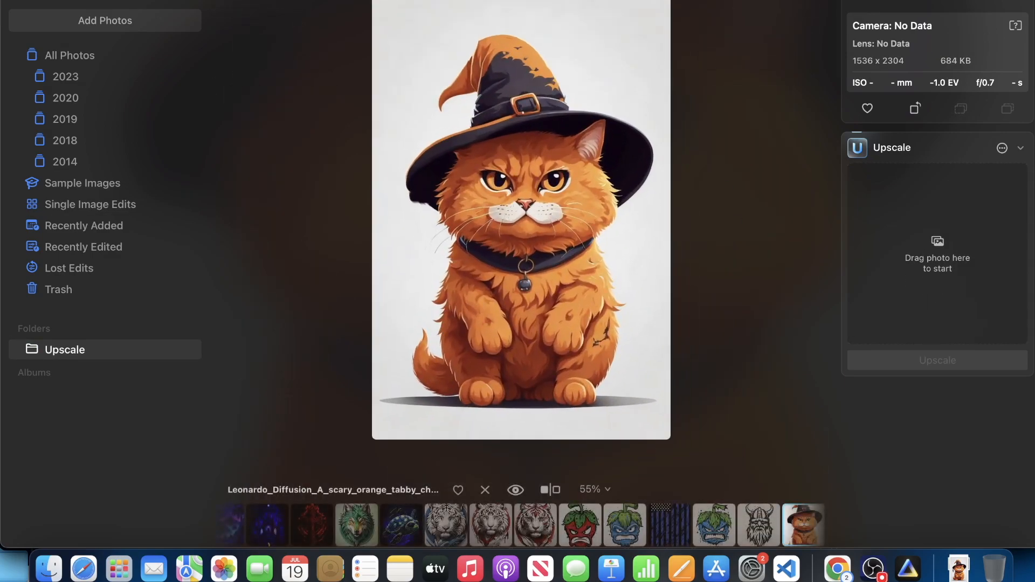
click(973, 0)
click(965, 2)
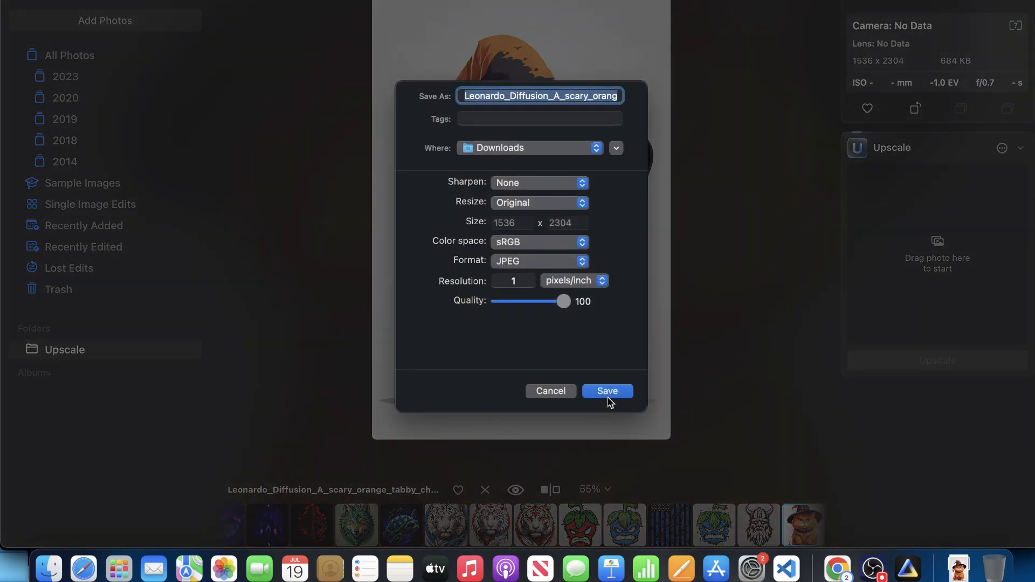
click(607, 392)
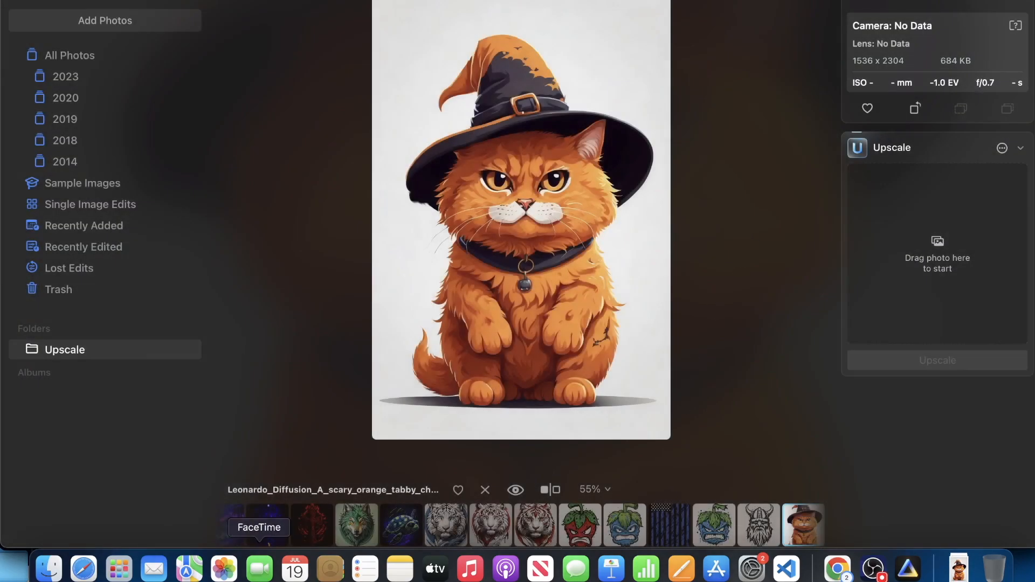
Step: Launch GIMP and load the upscaled cat image from the Downloads folder
click(119, 572)
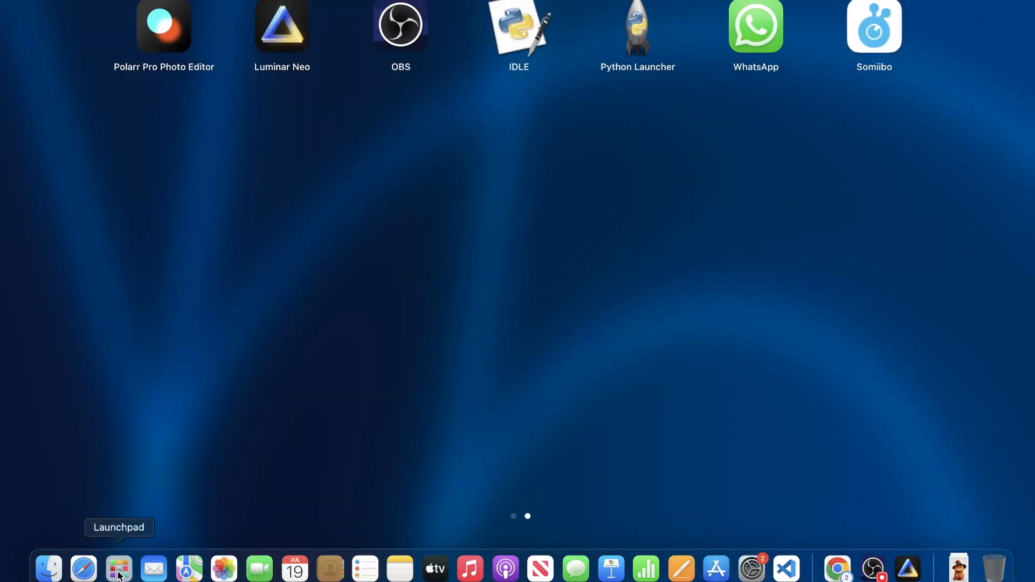
text(gimp)
key(Return)
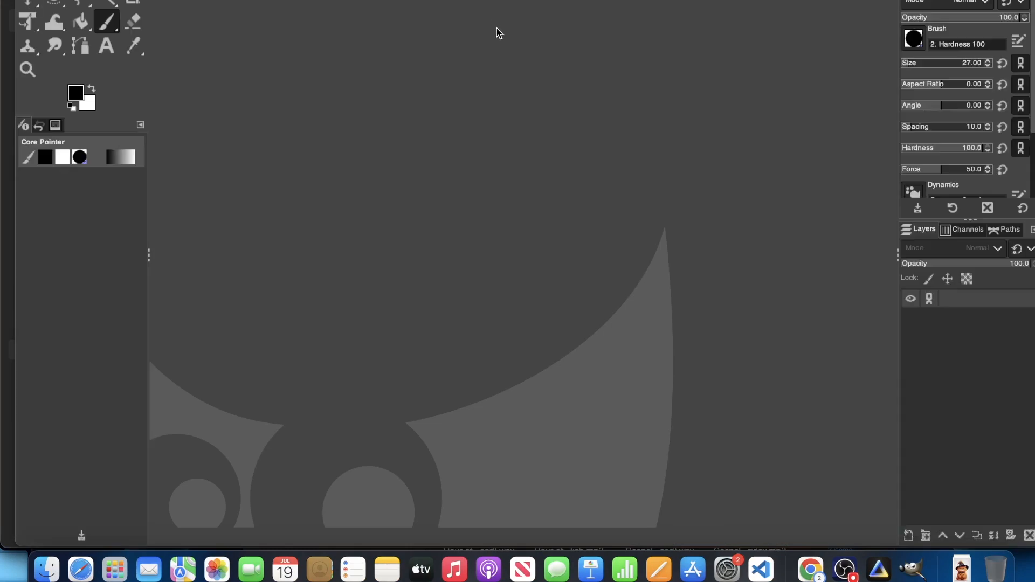
click(47, 570)
drag(478, 434, 464, 282)
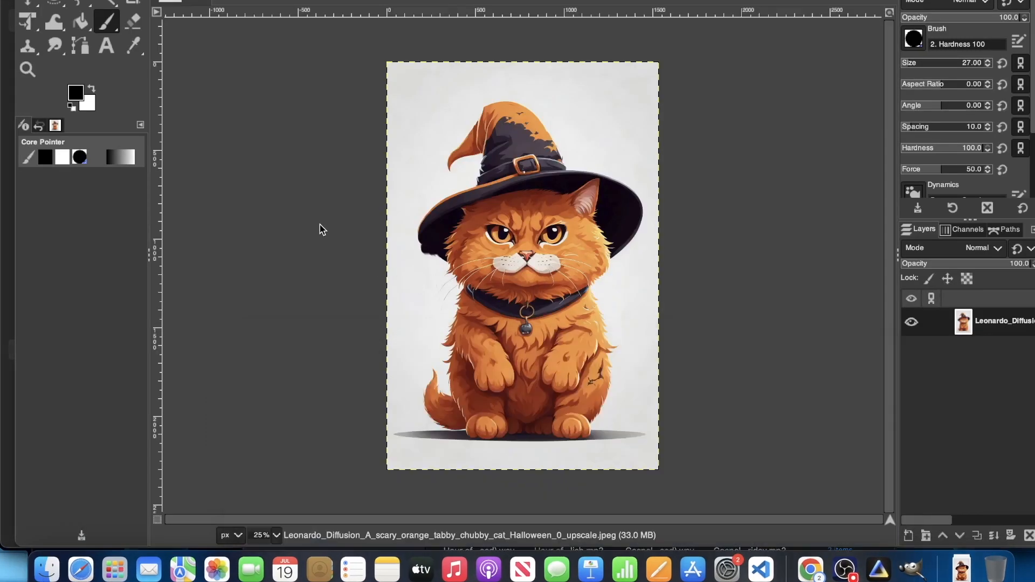
Step: Pick the light gray image background beside the hat as the foreground color
click(133, 21)
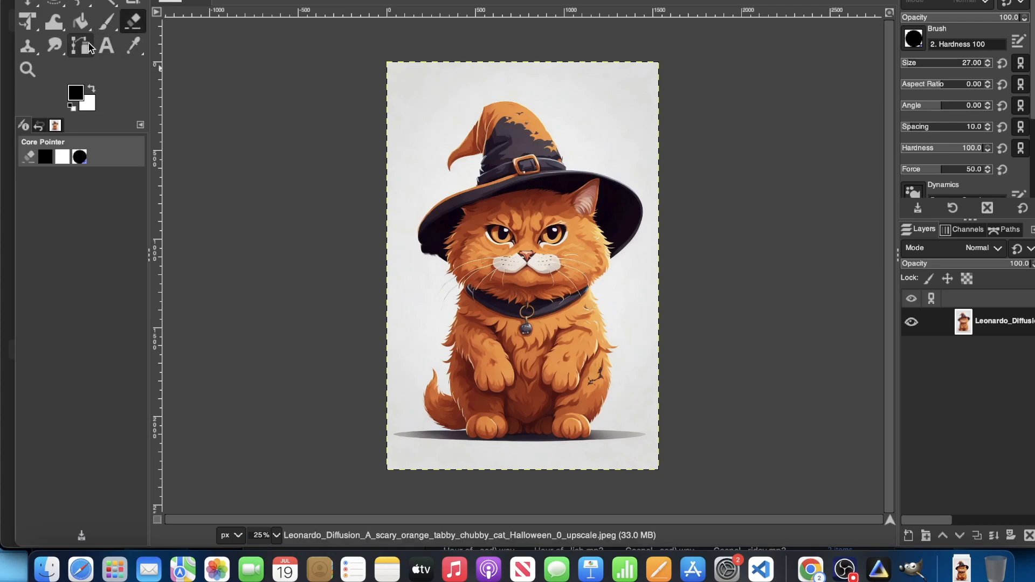
click(133, 45)
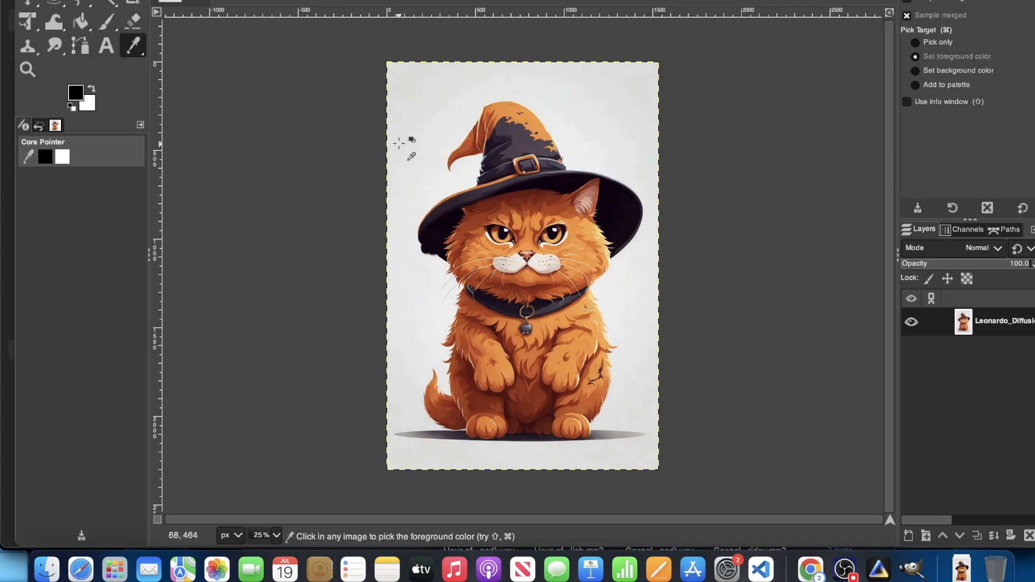
click(399, 143)
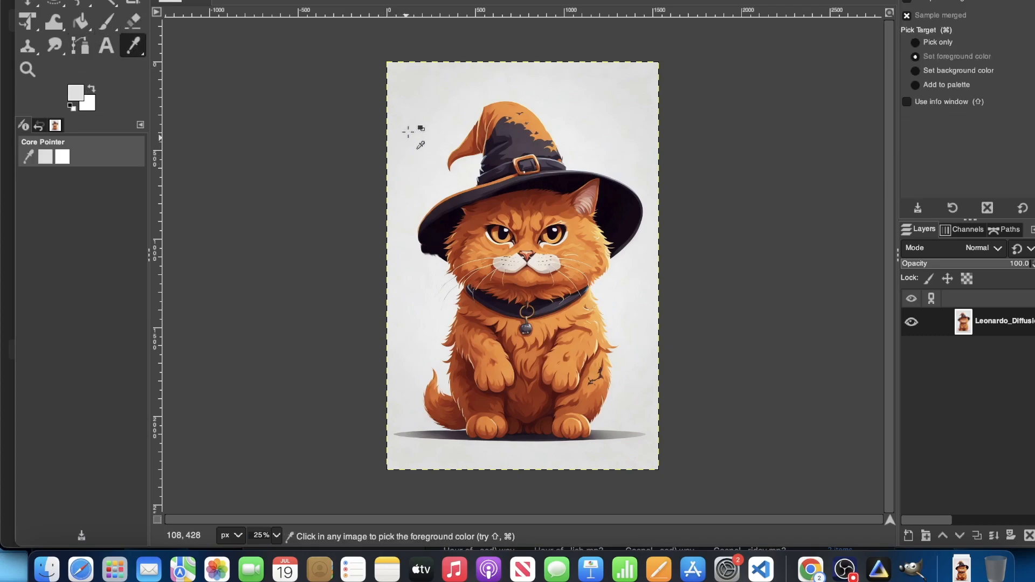
Step: Paint the picked background color over the smudged remnants along the hat brim's lower edge with a size 27 brush
click(107, 23)
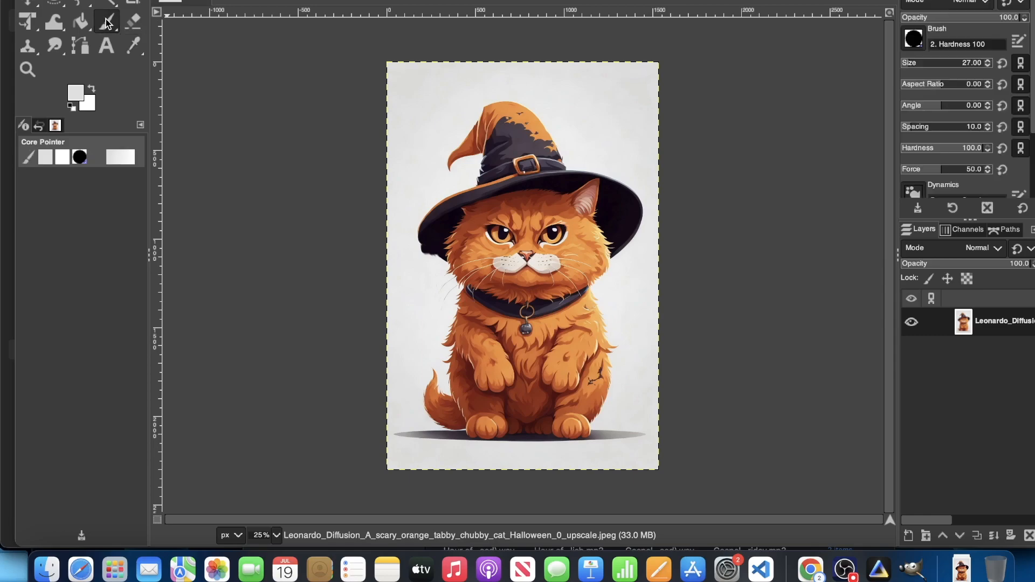
click(277, 535)
click(267, 458)
scroll(343, 285, up, 10)
scroll(342, 286, left, 8)
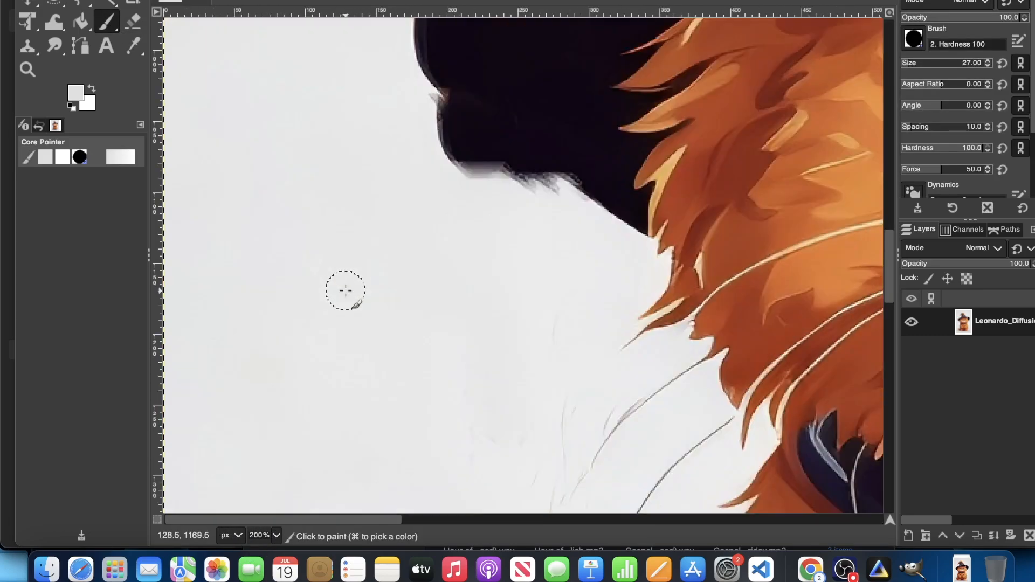
scroll(439, 327, up, 10)
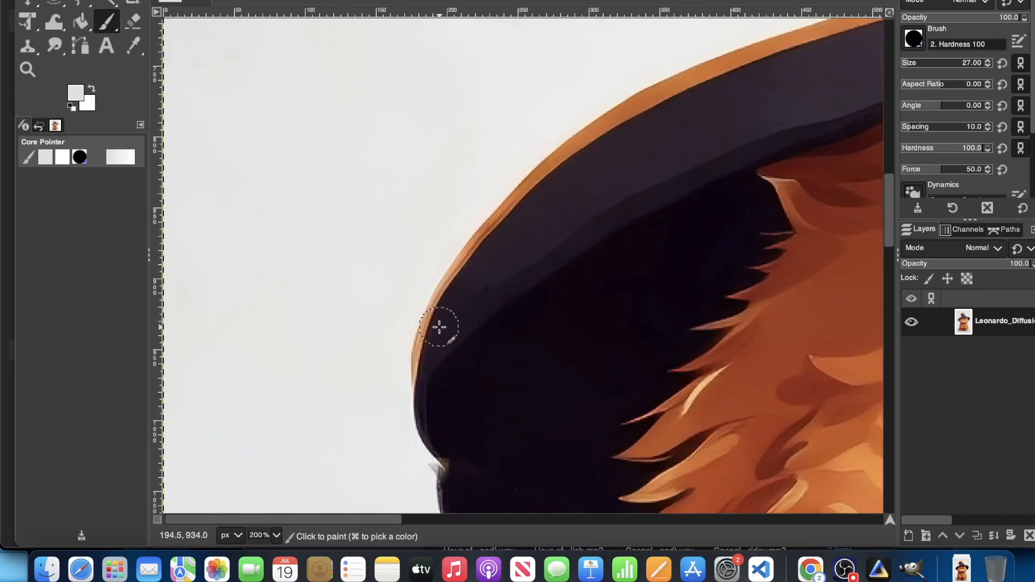
scroll(439, 326, down, 8)
drag(411, 229, 481, 305)
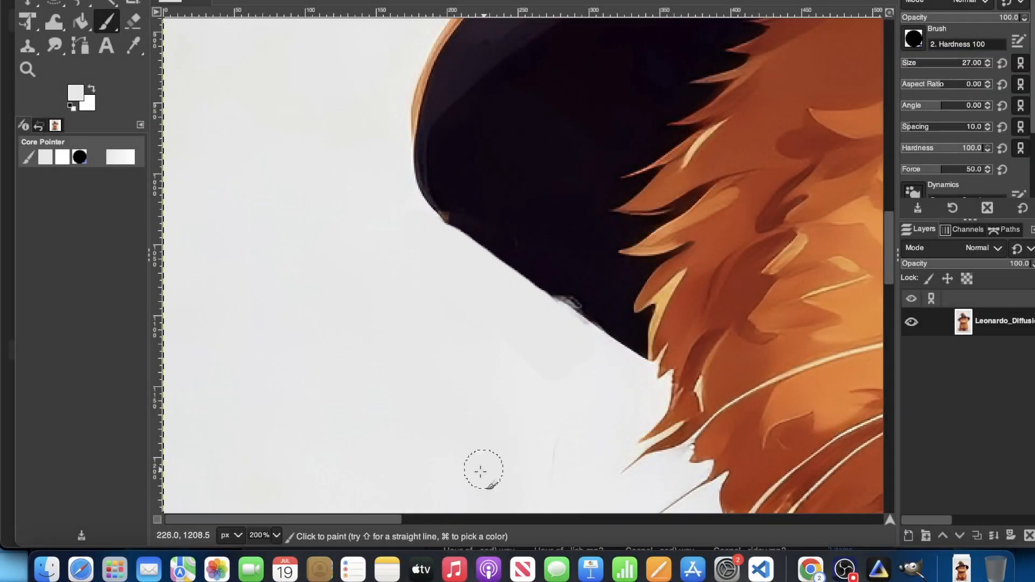
Step: Cover the dark ground shadow beneath the cat's tail and paws with the picked background color
key(minus)
key(minus)
click(276, 535)
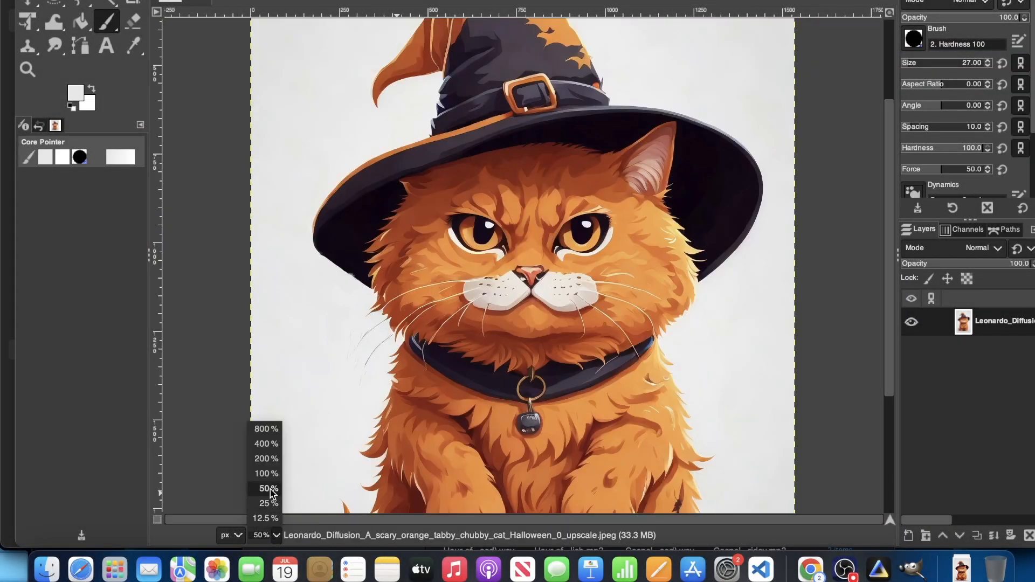
click(269, 503)
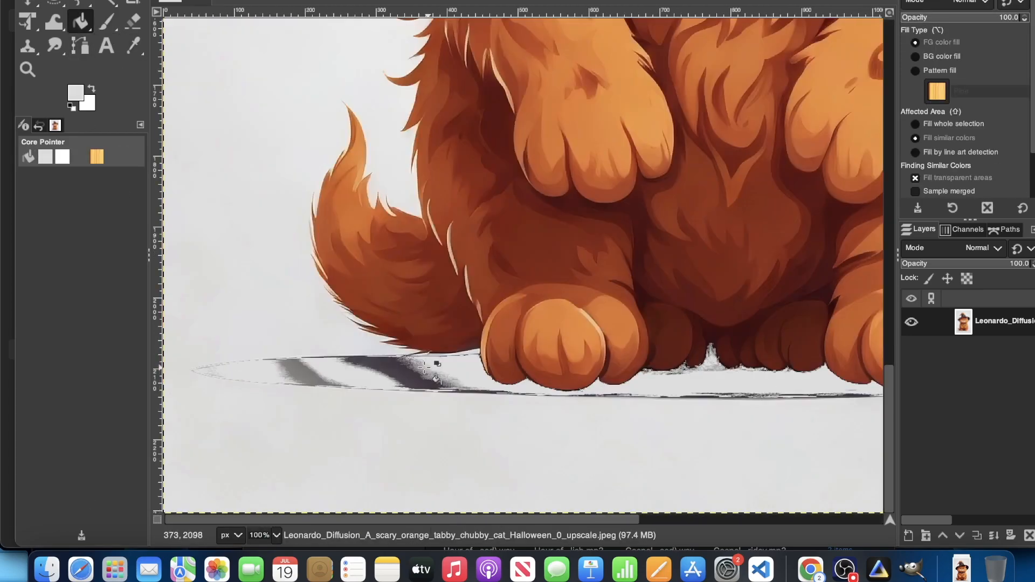
click(107, 22)
drag(269, 372, 754, 401)
drag(377, 520, 541, 520)
drag(571, 405, 742, 358)
drag(420, 371, 475, 371)
drag(396, 523, 382, 524)
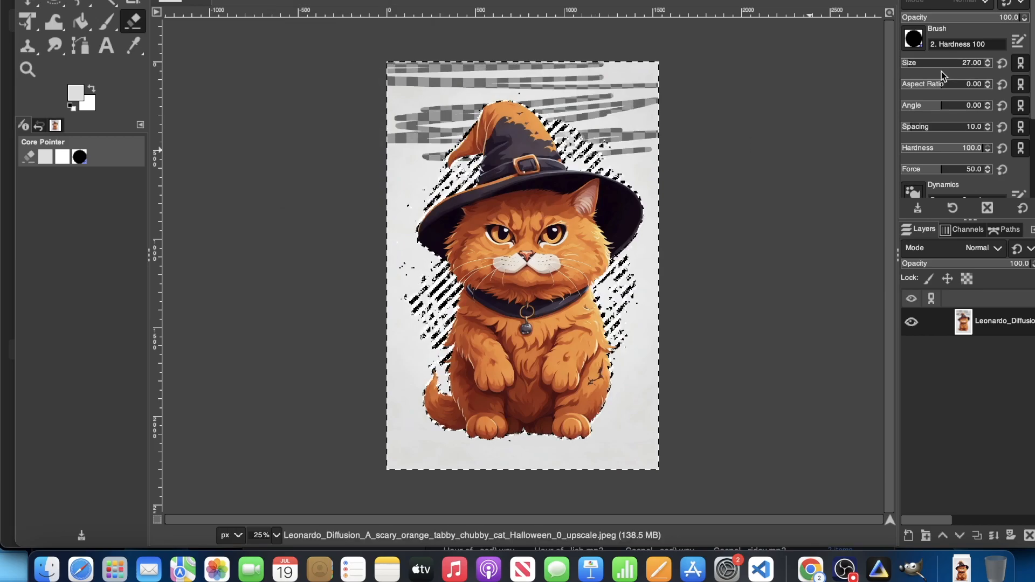
Step: Erase the background around the cat to transparency with a size 335 eraser and clean the pale fringes along the fur edges
drag(620, 399, 690, 420)
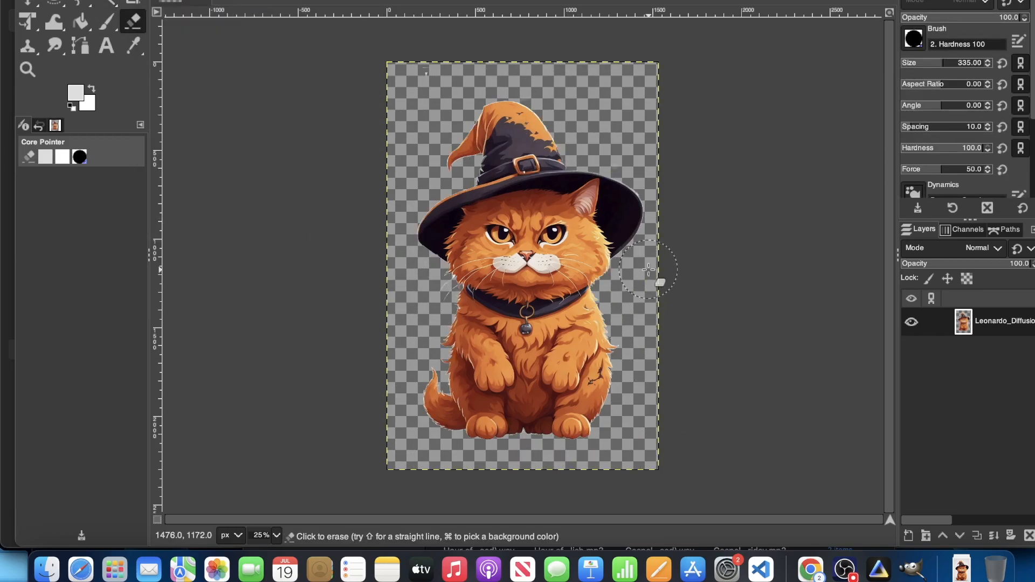
click(276, 535)
click(258, 466)
drag(523, 520, 283, 519)
drag(942, 63, 921, 63)
drag(889, 267, 889, 304)
drag(921, 63, 910, 63)
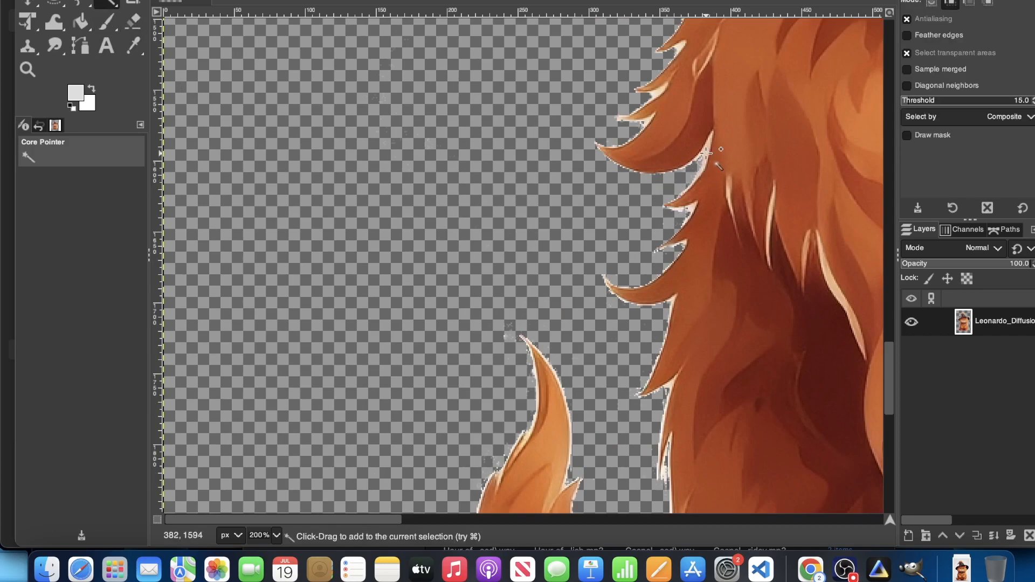
key(shift+e)
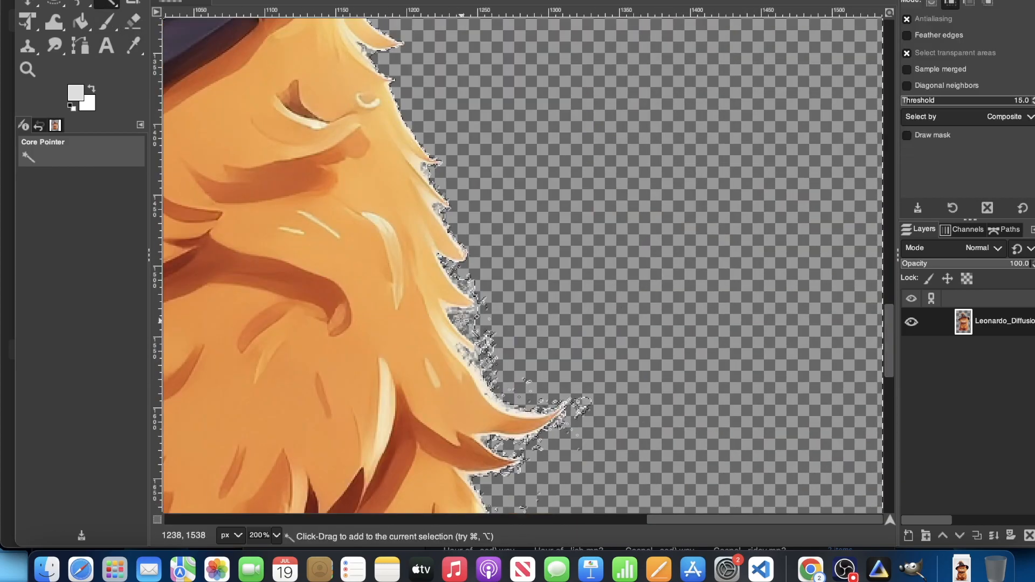
key(shift+e)
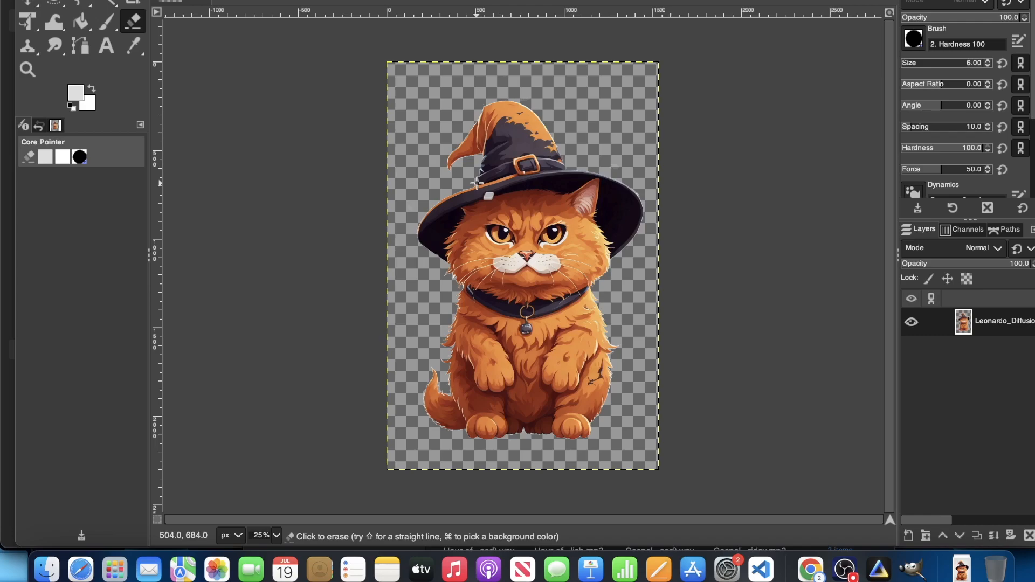
Step: Export the cat cutout to the Desktop as a PNG with the default options and quit GIMP, discarding the unsaved changes
click(85, 0)
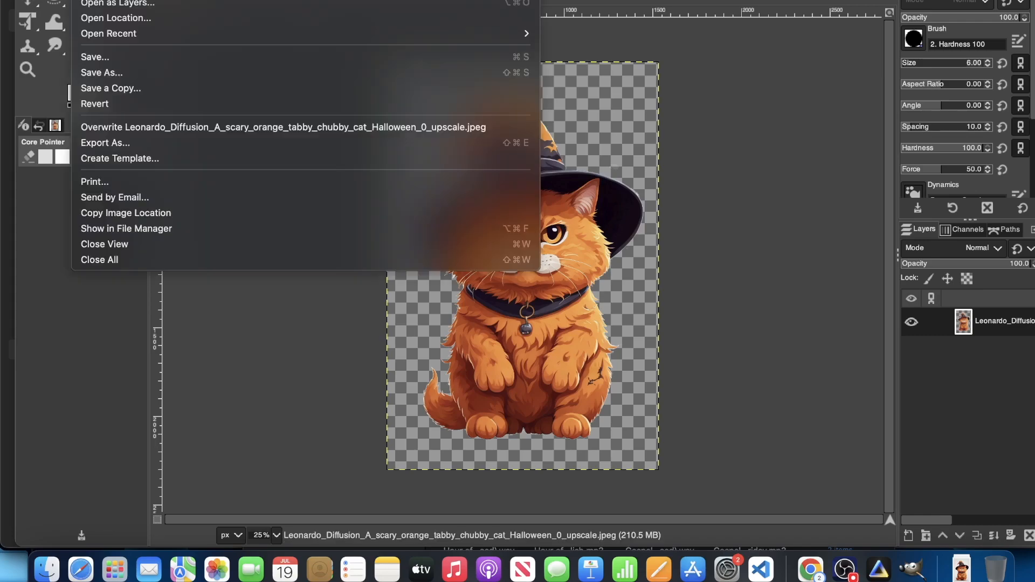
click(185, 142)
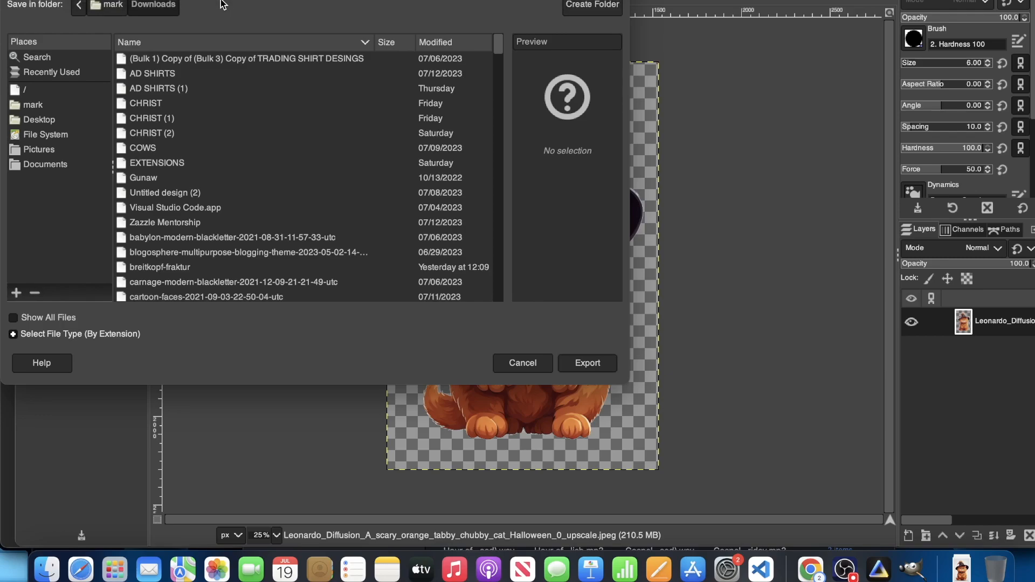
click(49, 121)
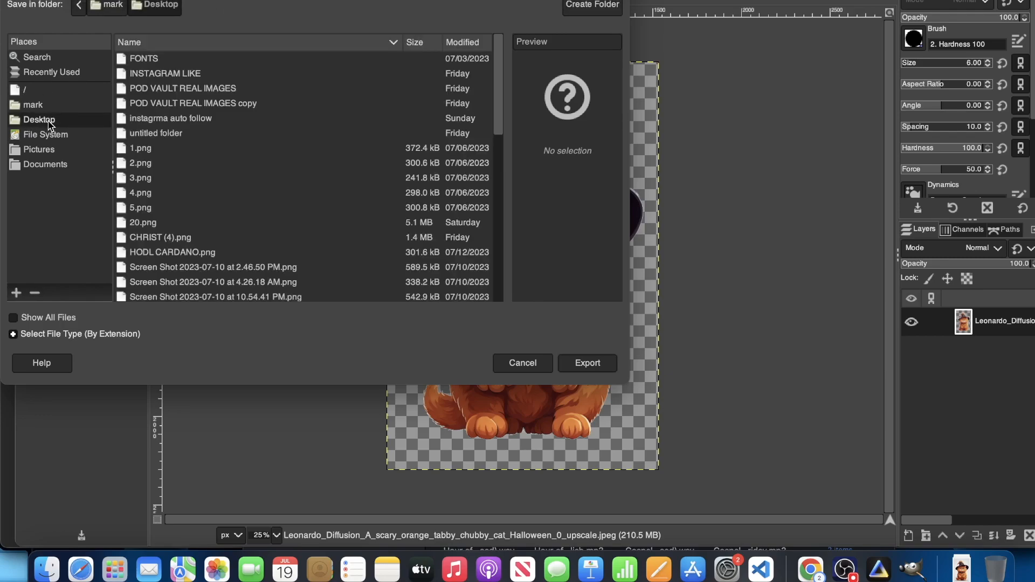
click(587, 363)
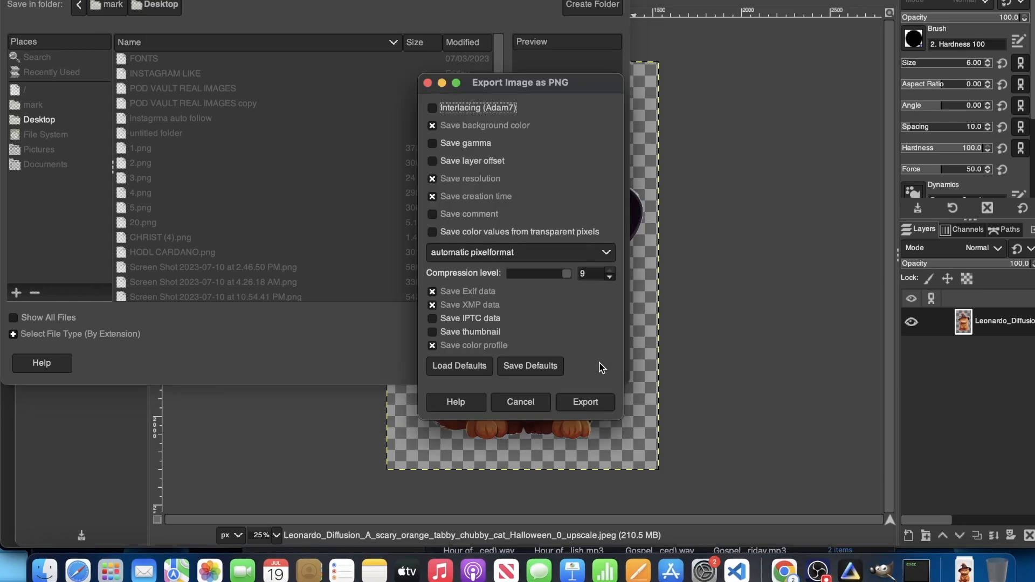
click(584, 400)
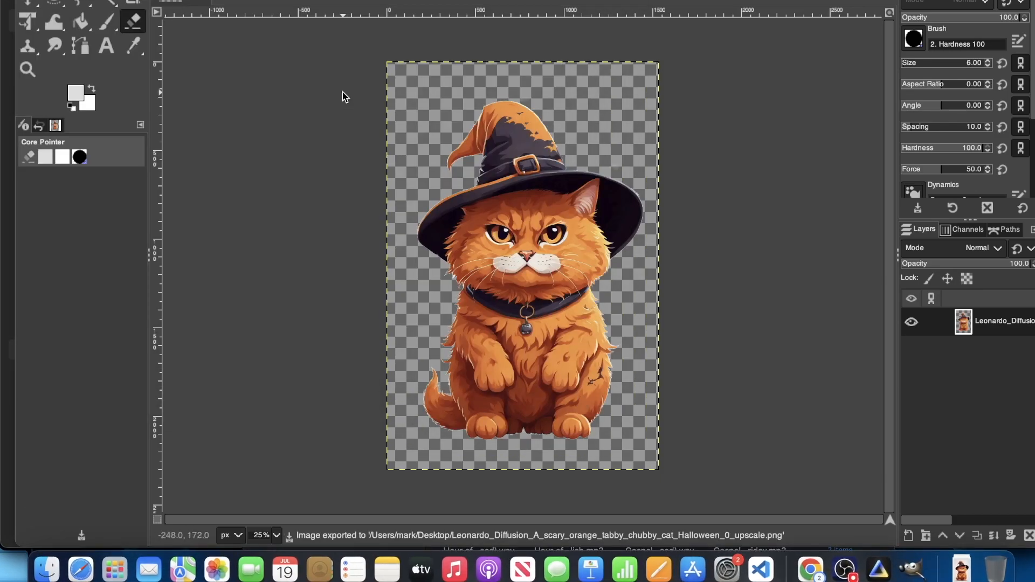
key(super+q)
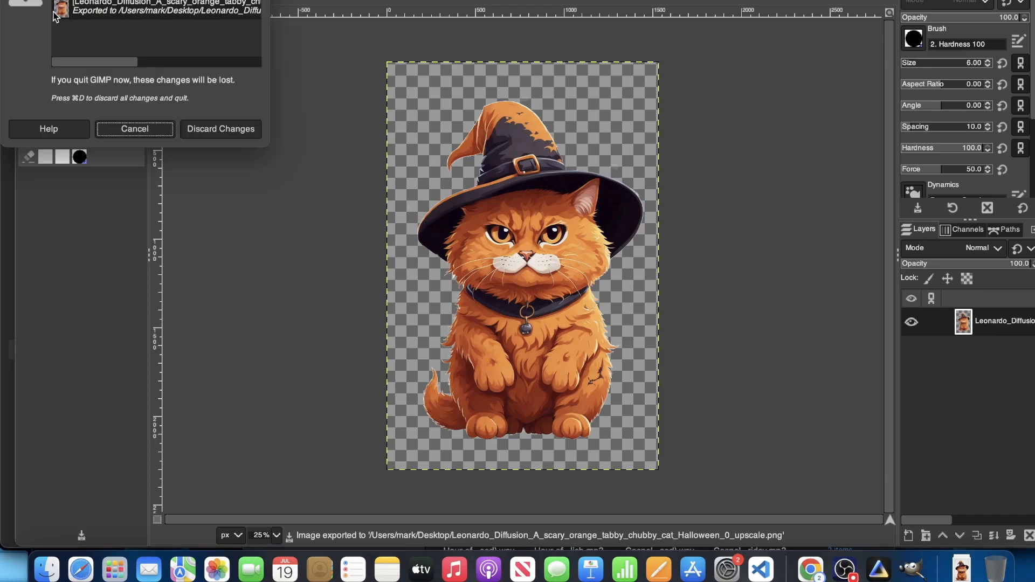
click(221, 129)
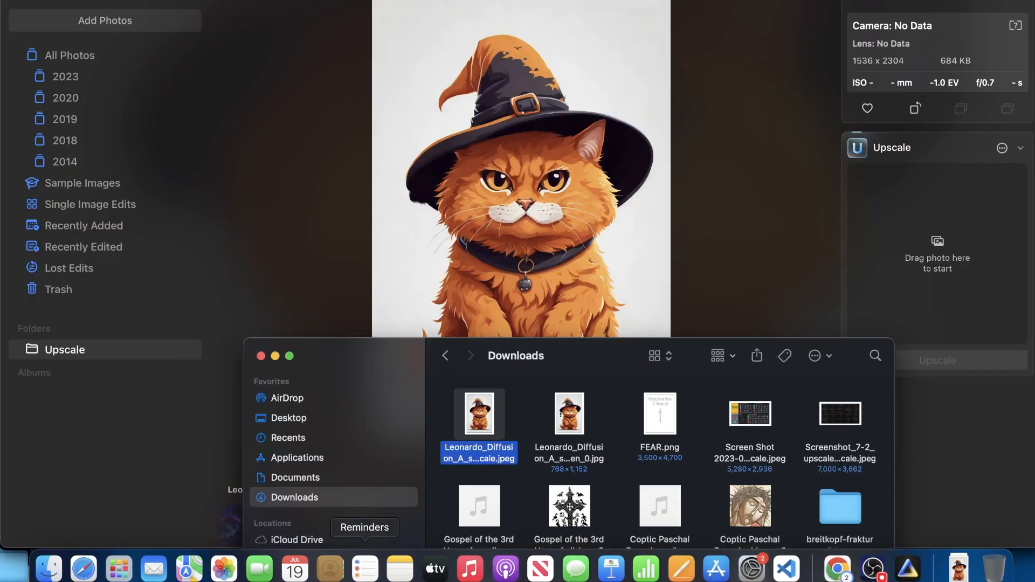
Step: Switch to the Canva design and enlarge the cat image on page 1, centering it on the page
click(872, 567)
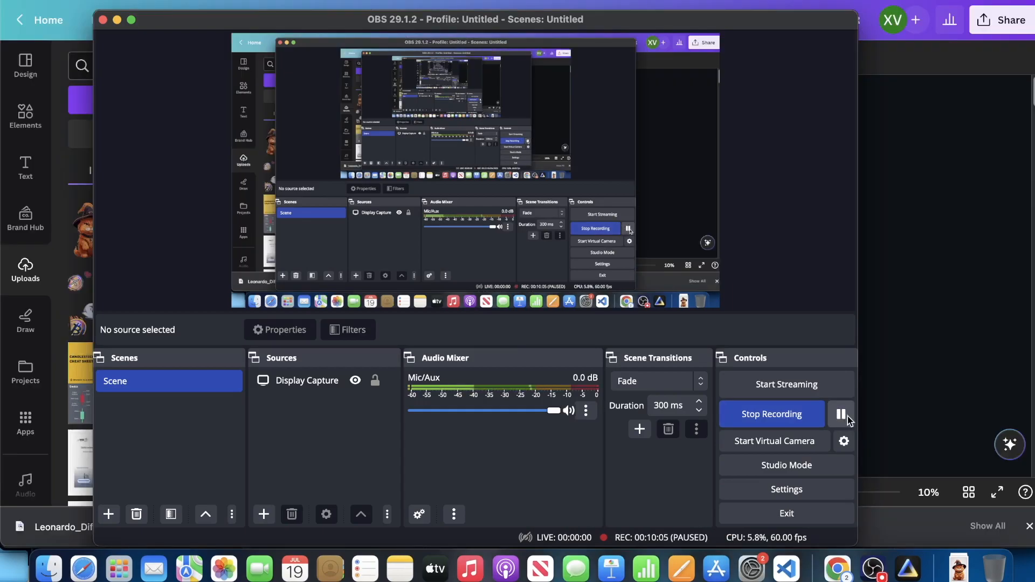
click(930, 385)
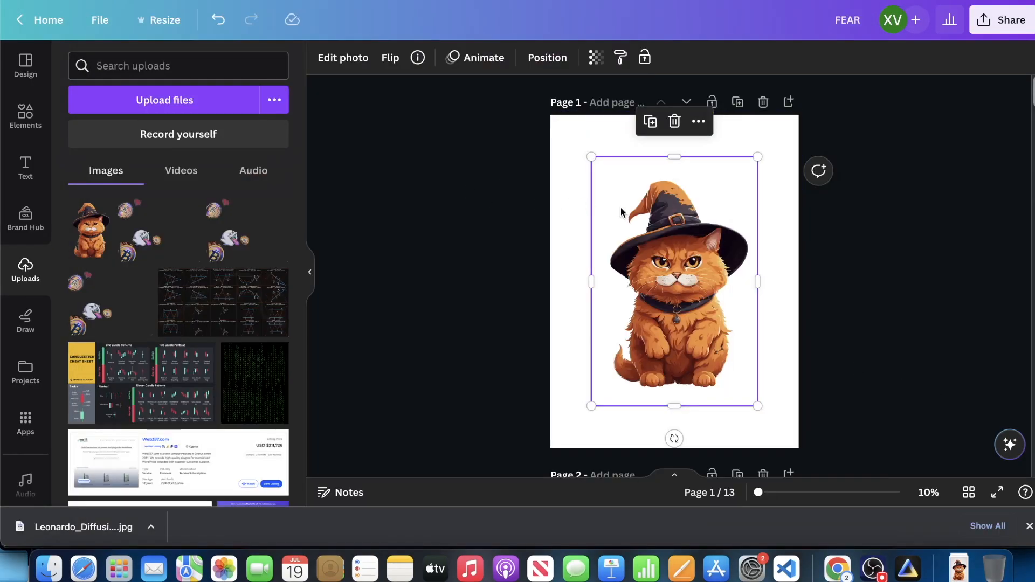
drag(591, 156, 558, 108)
drag(674, 215, 688, 232)
click(798, 360)
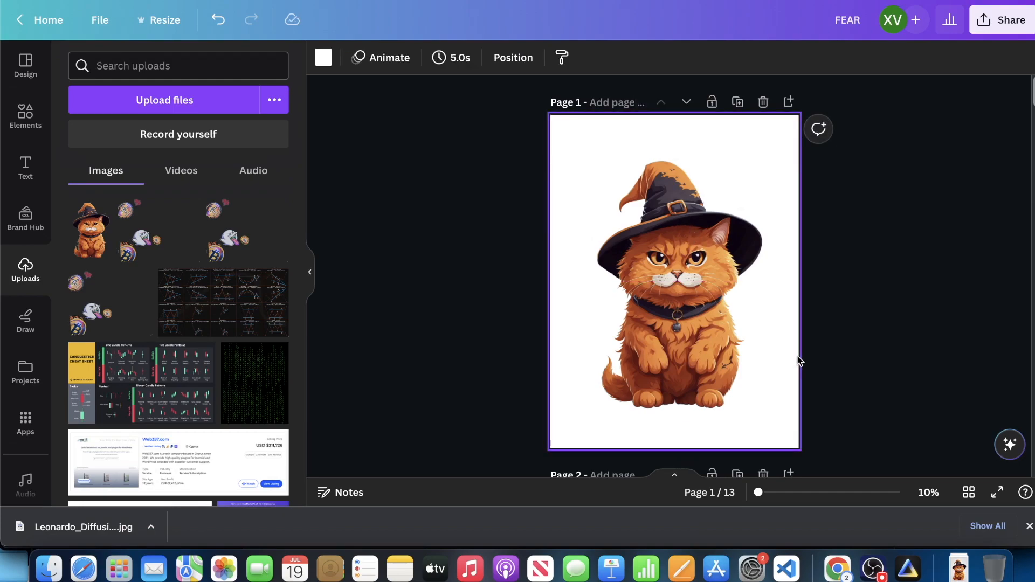
Step: Check the cat cutout against a black page background and restore the white background
click(324, 57)
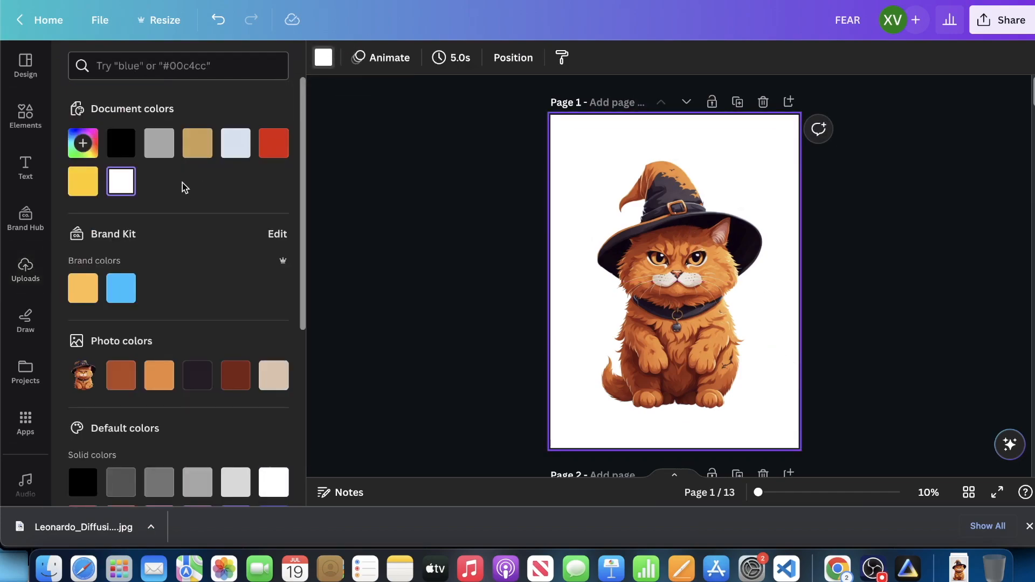
click(121, 143)
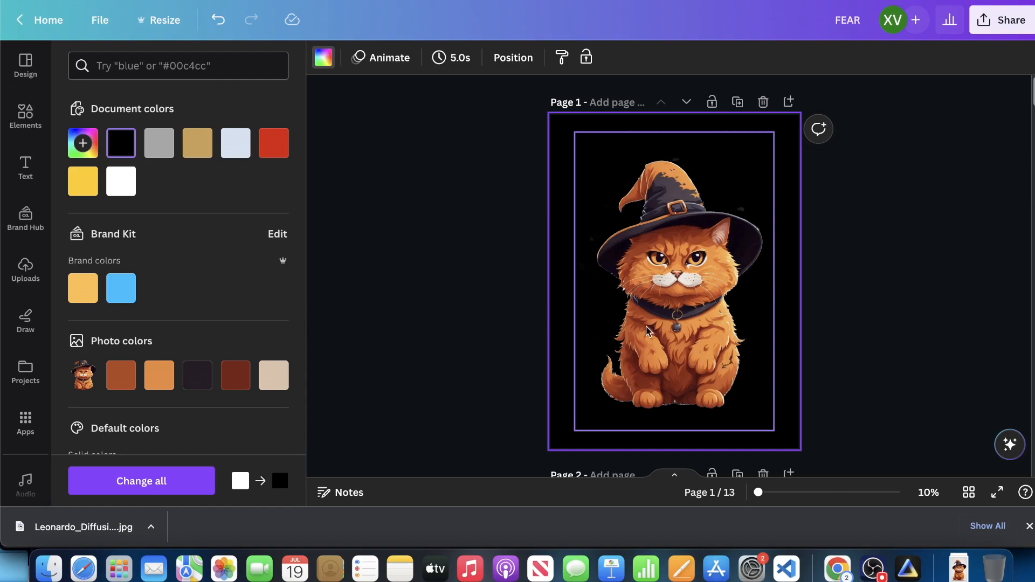
scroll(625, 367, down, 2)
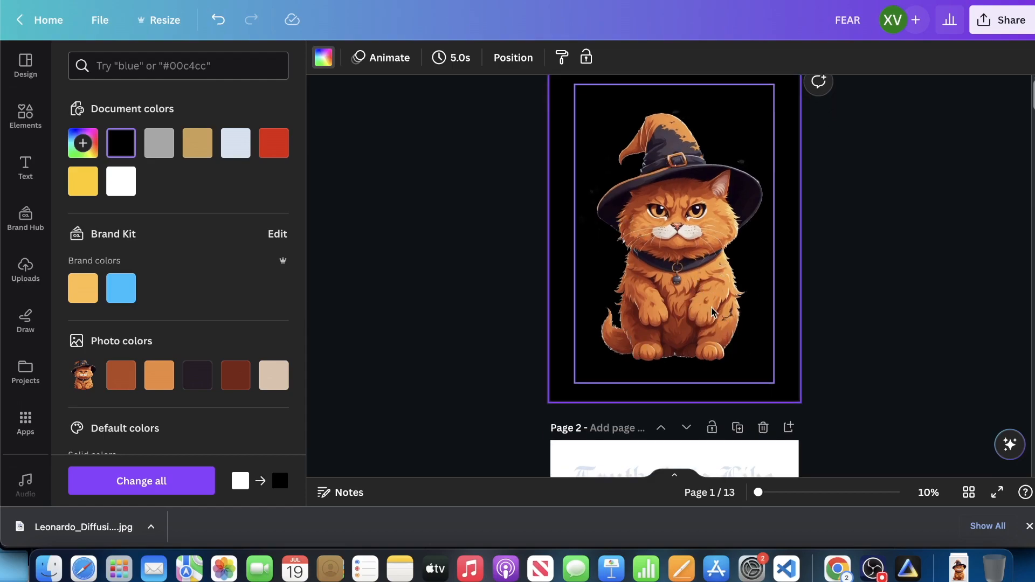
click(699, 256)
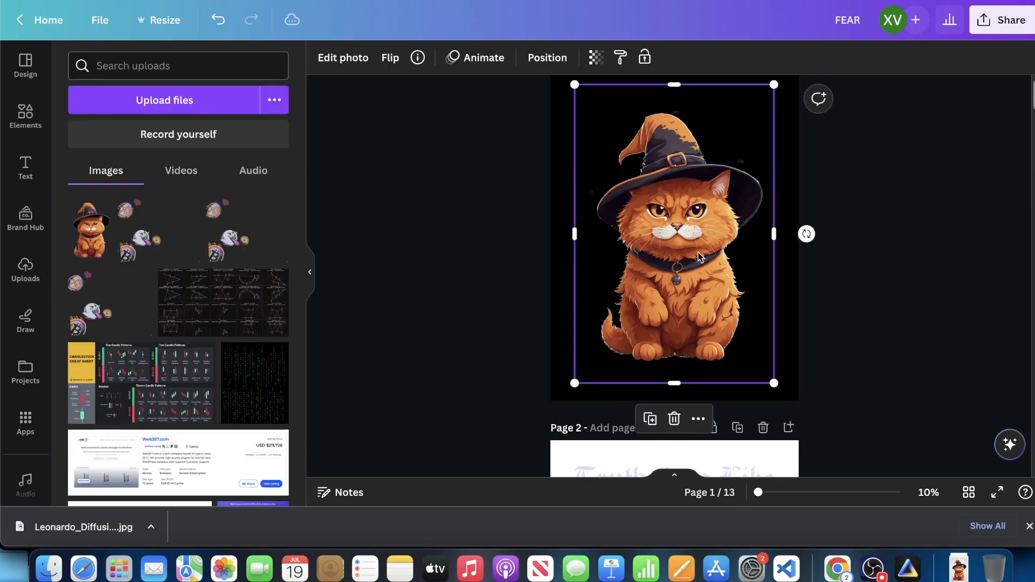
click(785, 208)
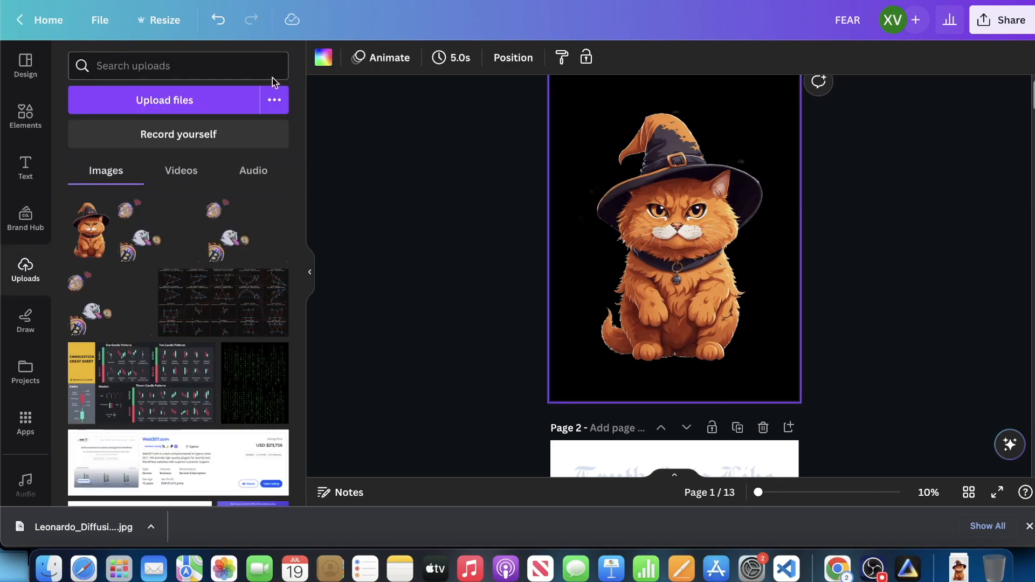
click(323, 57)
click(121, 181)
Step: Switch to the ChatGPT conversation and review the suggested cat witch captions, including "Purrfectly Bewitching"
click(933, 169)
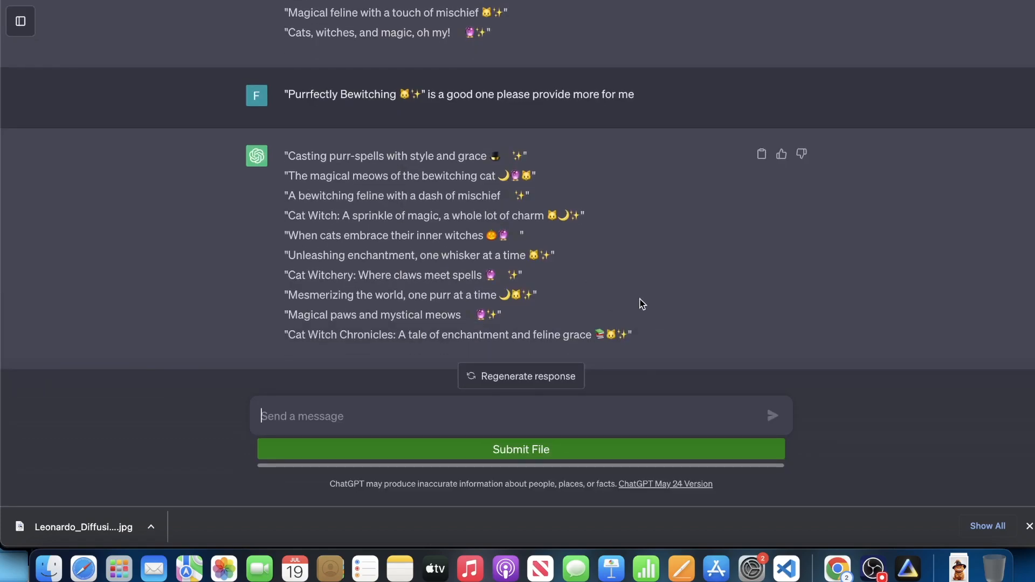
scroll(328, 103, up, 5)
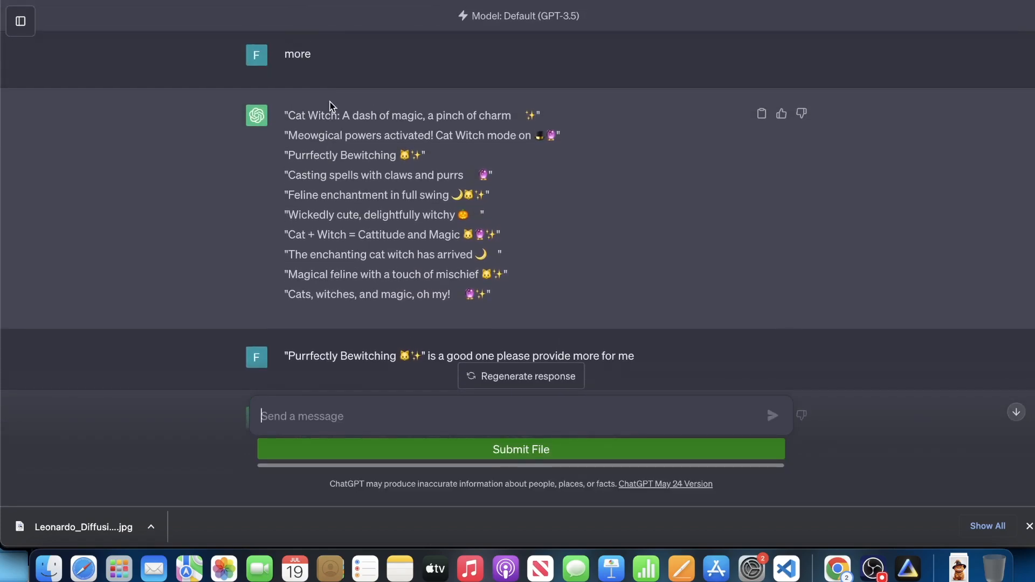
drag(296, 156, 402, 167)
scroll(499, 200, down, 5)
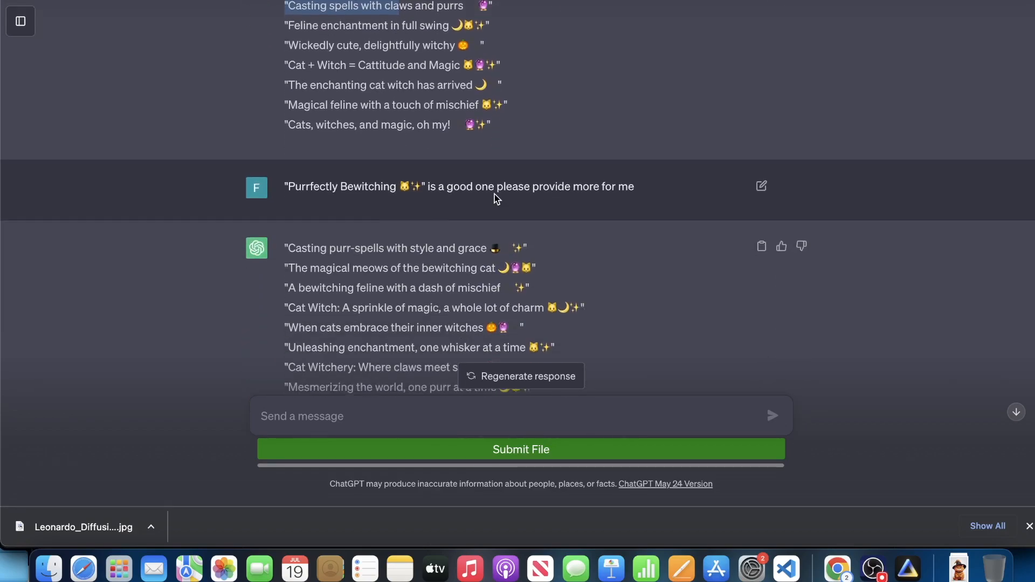
drag(296, 142, 385, 141)
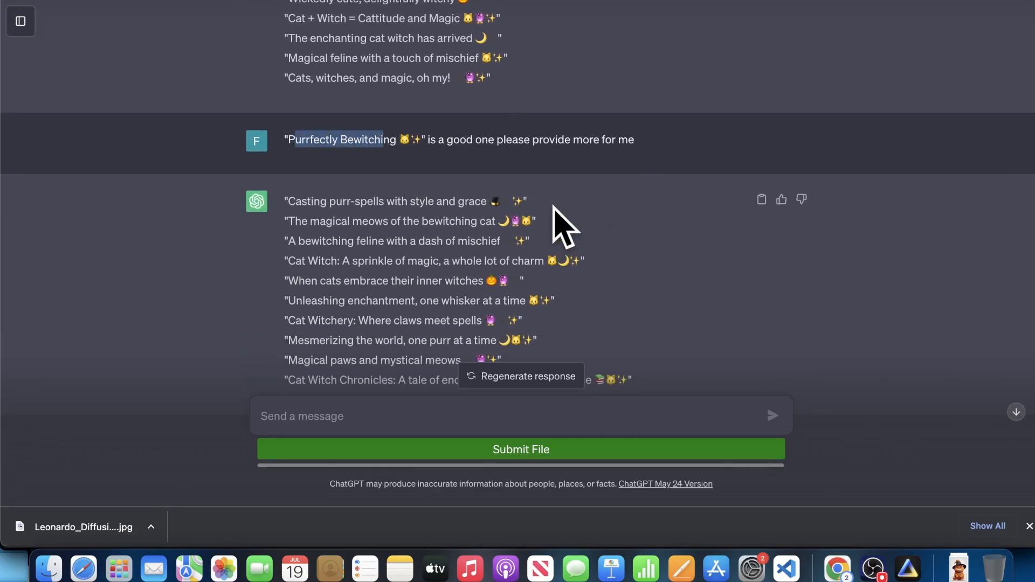
scroll(427, 160, down, 2)
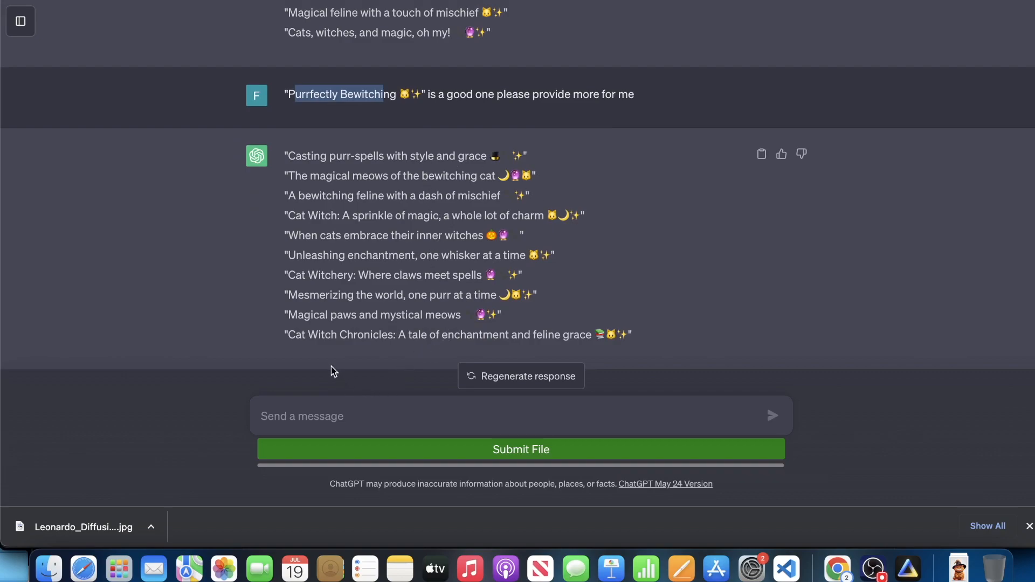
scroll(376, 241, up, 2)
scroll(345, 251, down, 2)
Step: Compare the individual captions in the latest list with "Purrfectly Bewitching" from the earlier list
drag(298, 314, 391, 313)
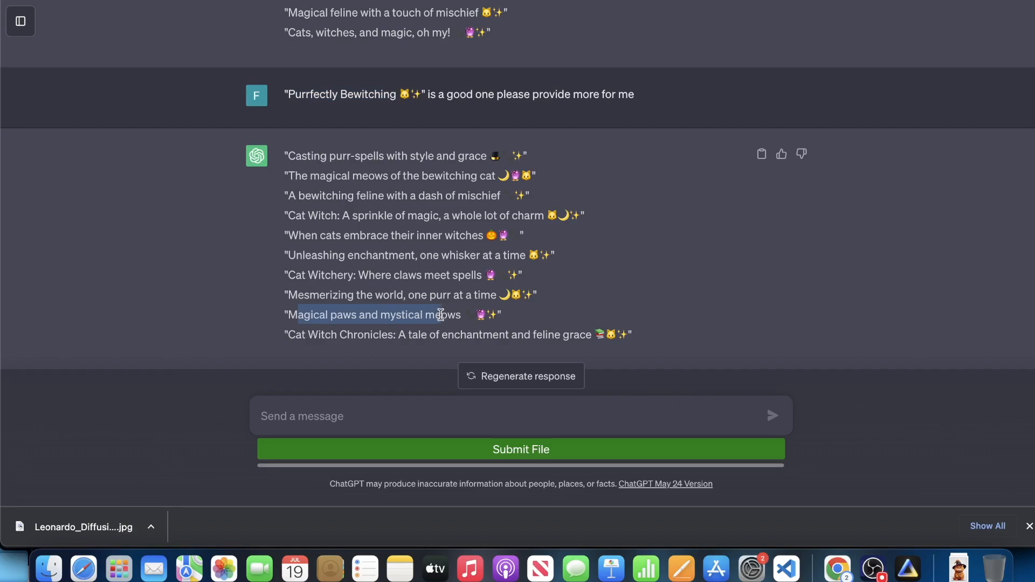
click(457, 316)
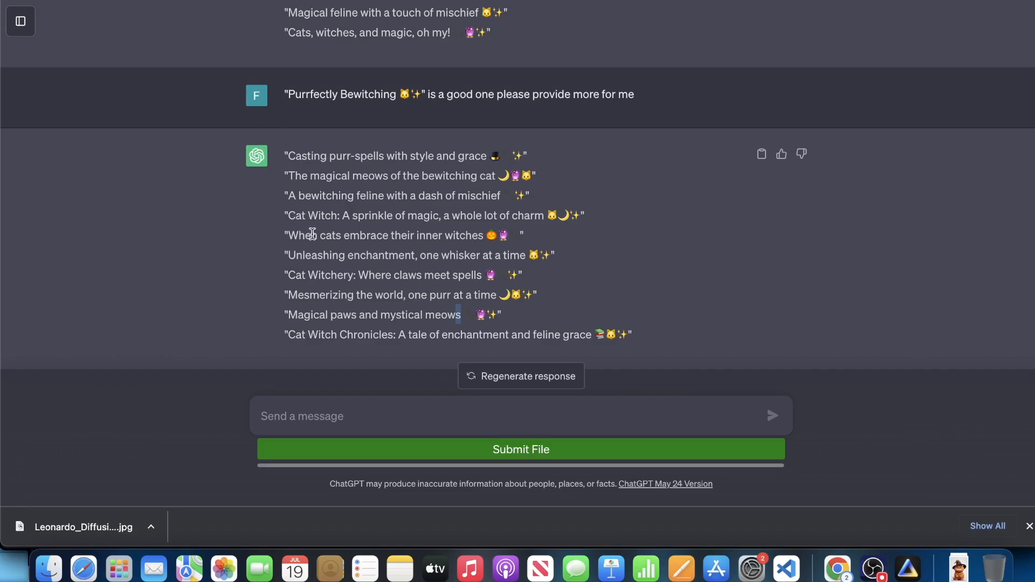
drag(305, 236, 458, 237)
drag(305, 258, 506, 257)
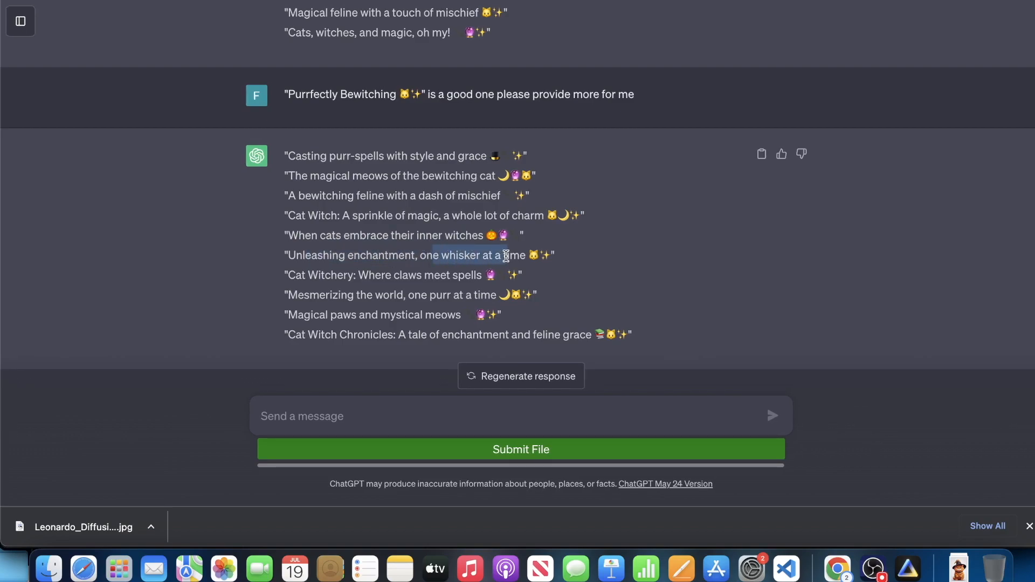
drag(312, 287, 379, 281)
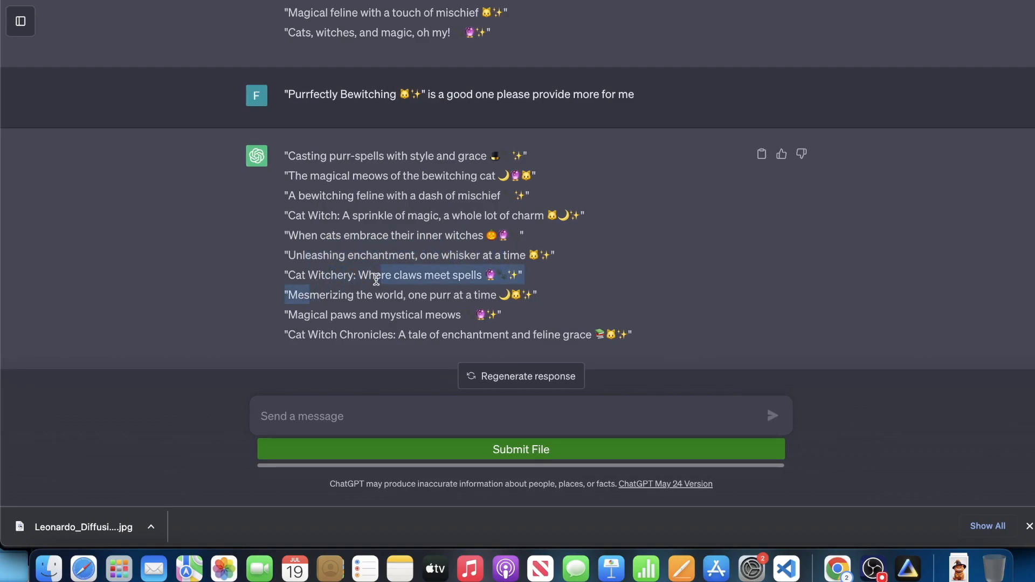
scroll(356, 225, up, 2)
scroll(355, 225, down, 2)
scroll(465, 97, up, 10)
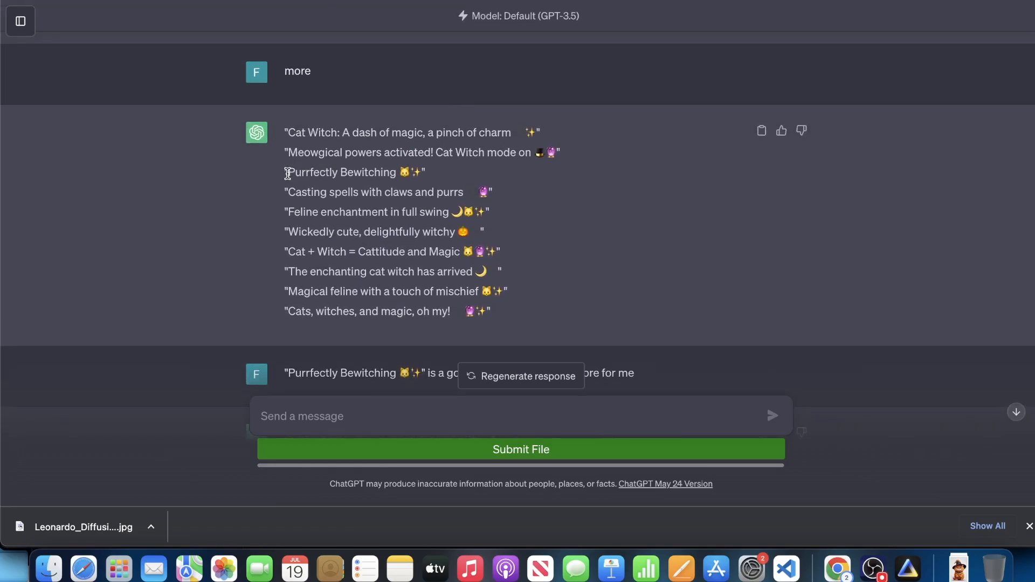
drag(311, 173, 370, 173)
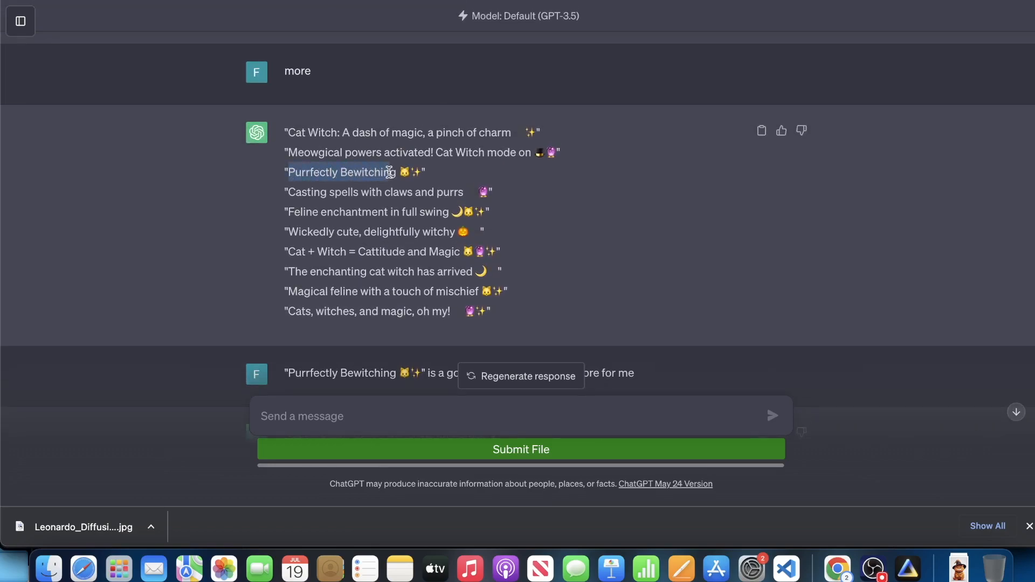
scroll(389, 173, down, 10)
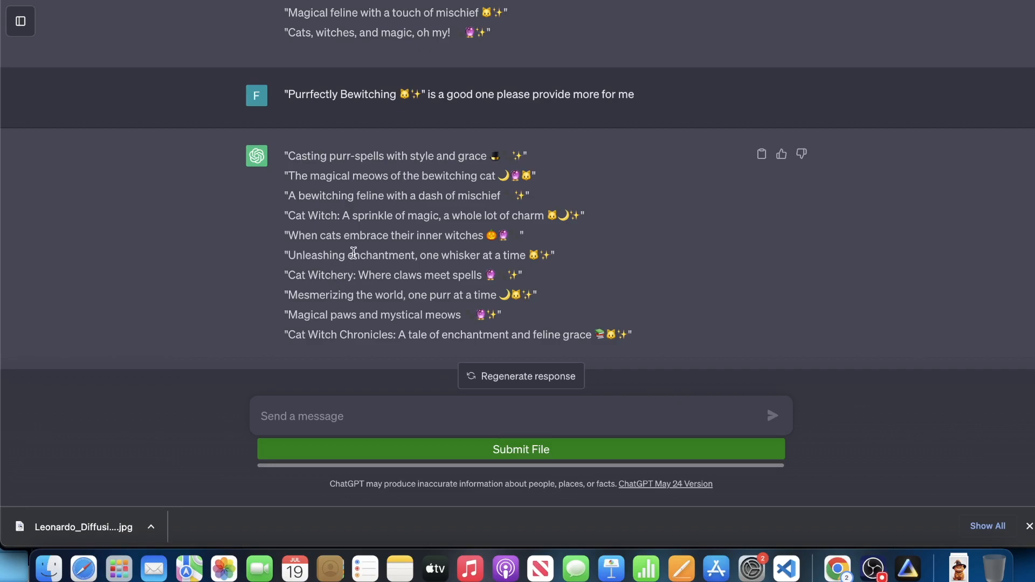
scroll(353, 252, up, 8)
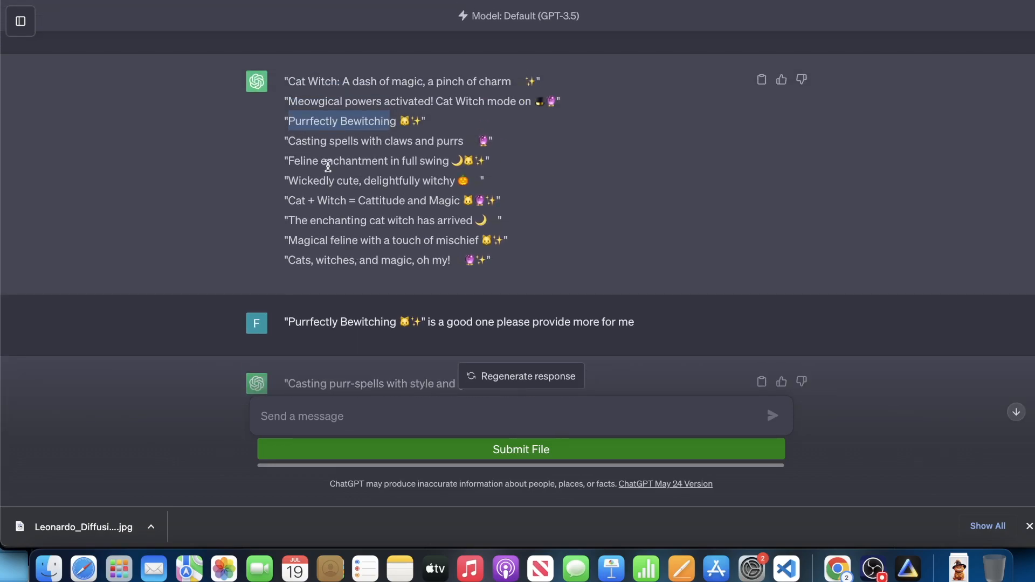
scroll(327, 166, down, 8)
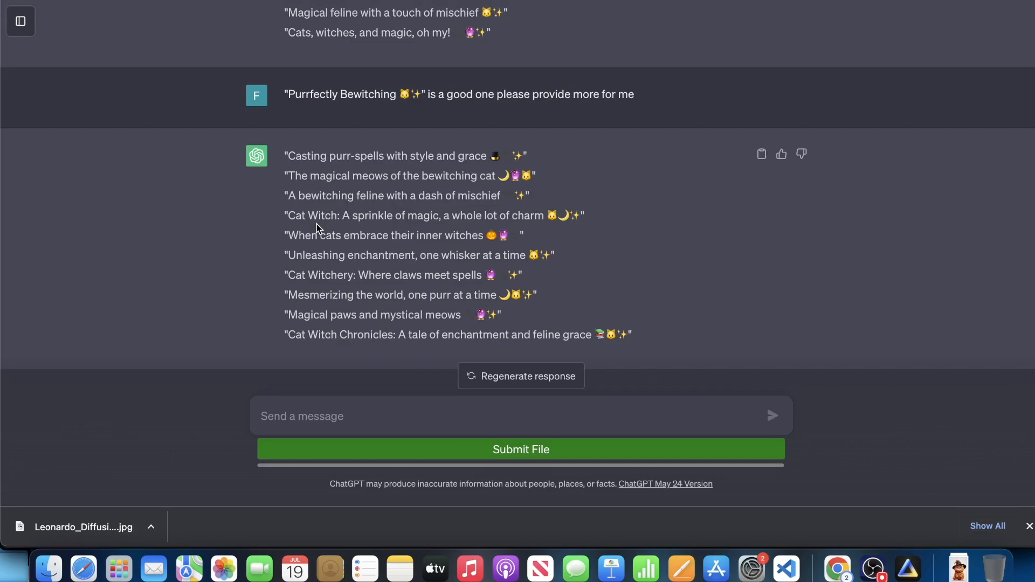
Step: Copy the word "Purrfectly" from the "Purrfectly Bewitching" caption in the earlier list
scroll(291, 232, up, 5)
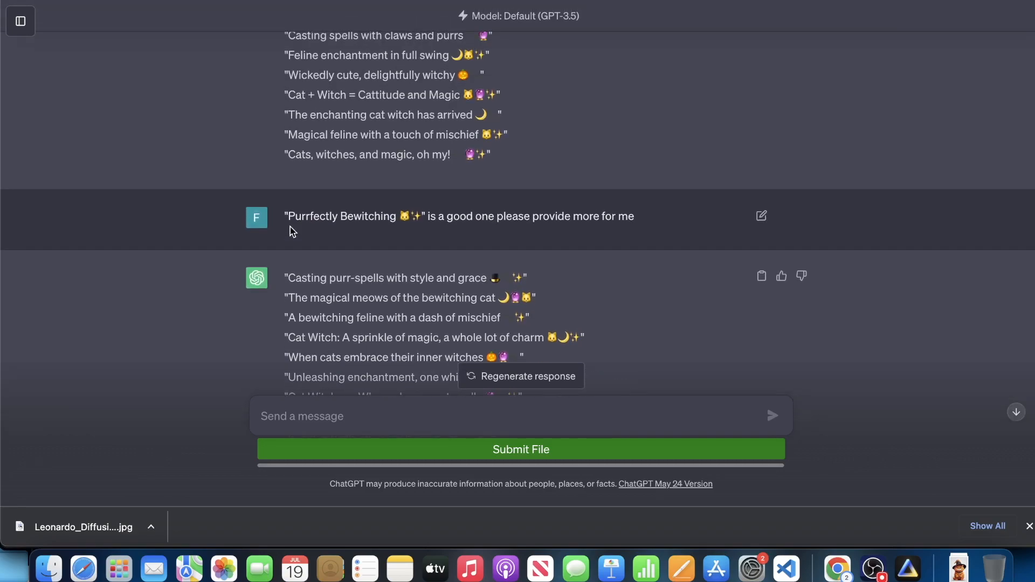
scroll(292, 225, up, 4)
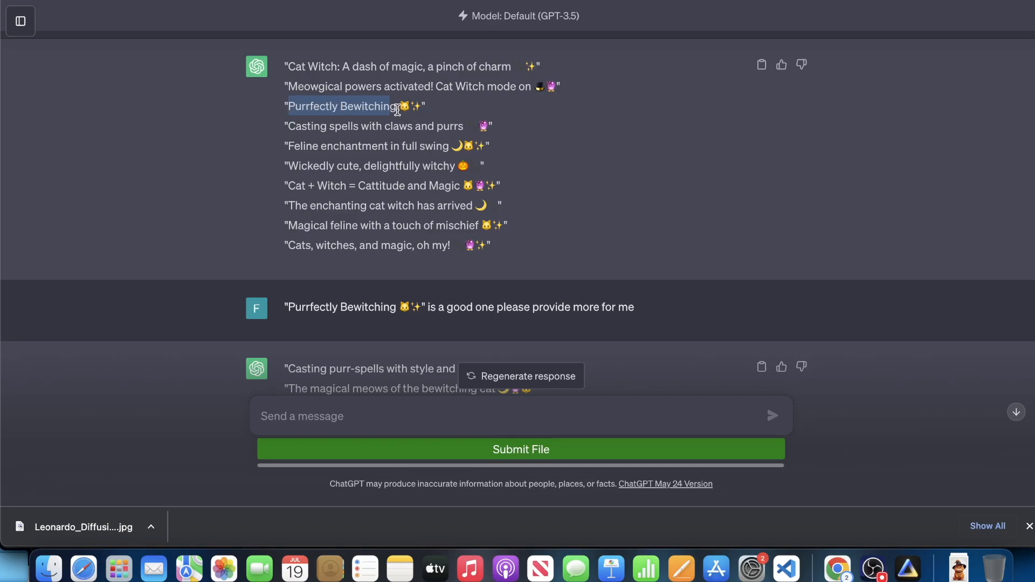
triple_click(311, 106)
click(297, 106)
double_click(301, 106)
key(super+c)
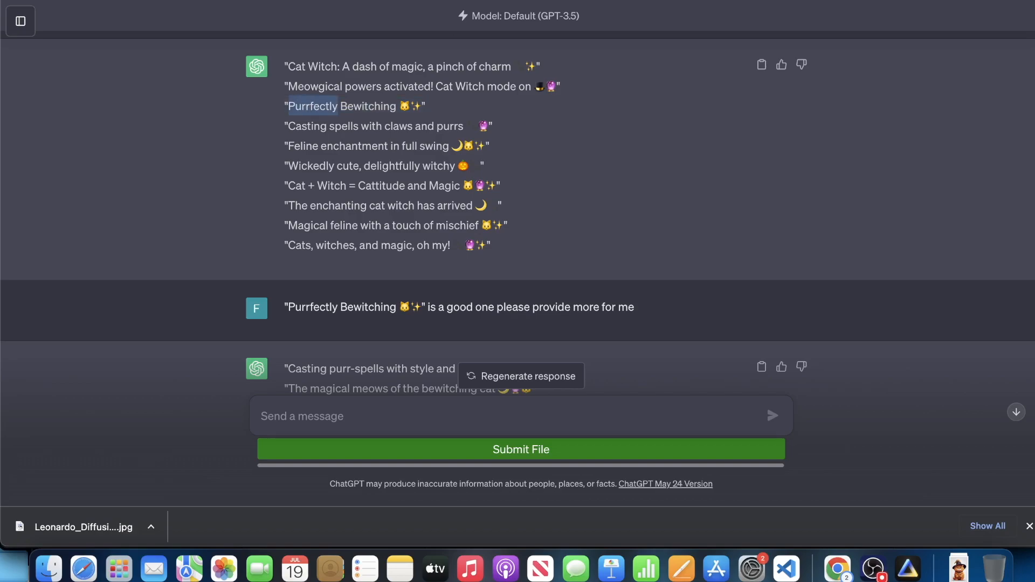
Step: Return to the Canva design and add the copied word "Purrfectly" as a heading above the cat's hat on page 1
key(ctrl+Tab)
click(25, 167)
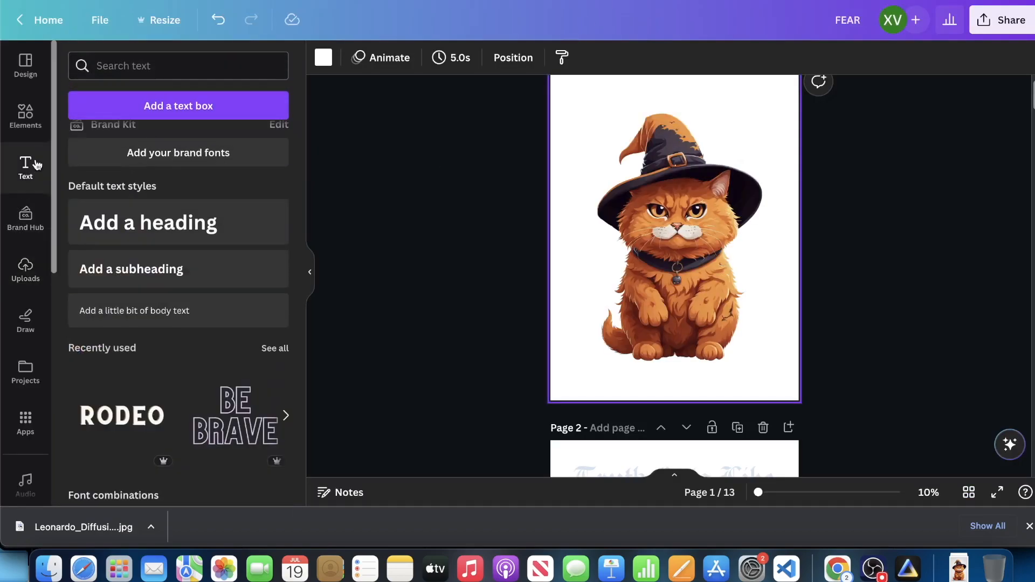
click(149, 219)
key(super+v)
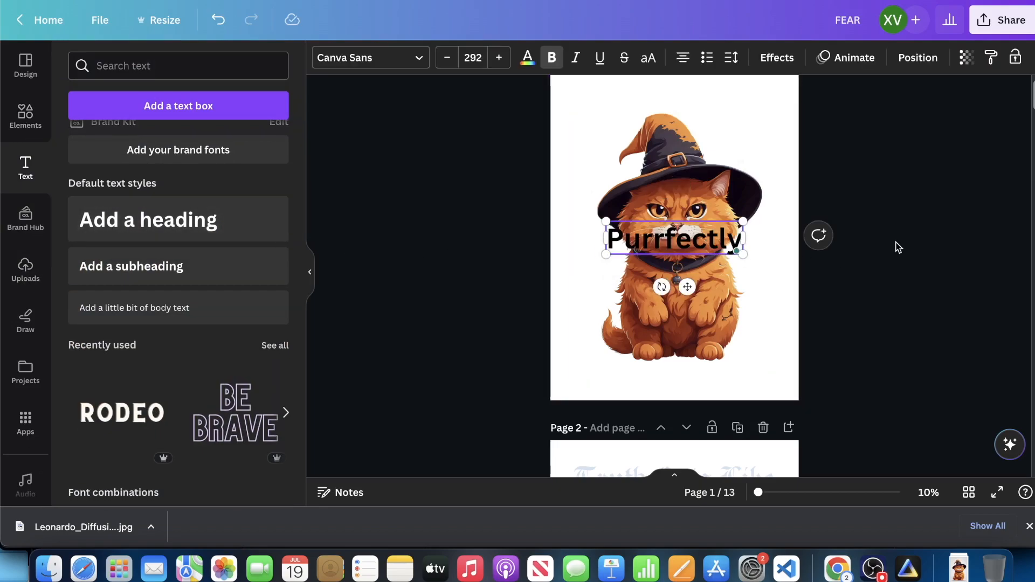
drag(697, 245, 686, 103)
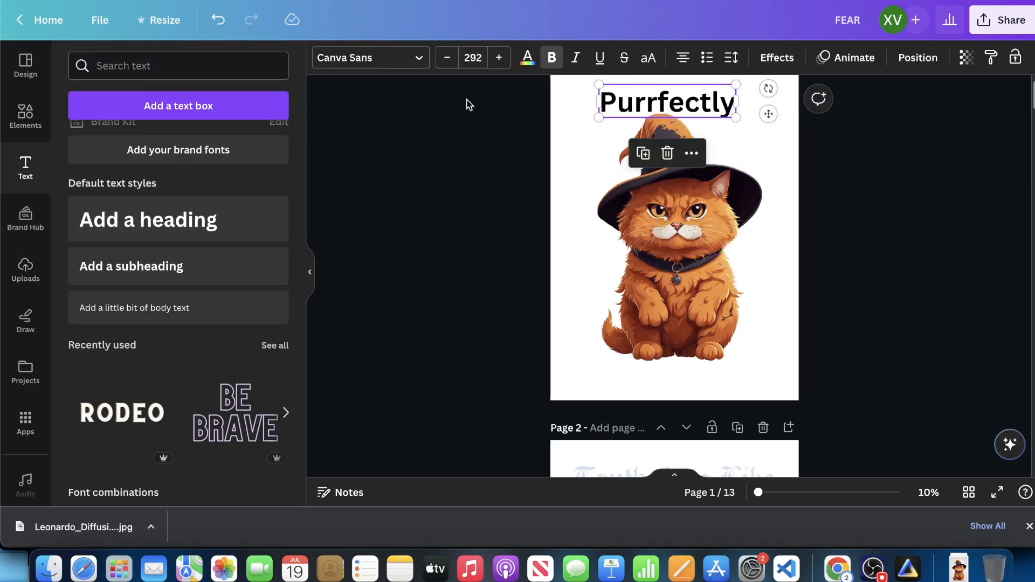
Step: Move the "Purrfectly" heading and paste two copies of it, spreading the three texts around the cat's hat
drag(707, 106, 735, 125)
key(super+v)
key(super+v)
drag(634, 105, 628, 154)
Step: Search the fonts for "cat" to find a cat-themed typeface for the upper "Purrfectly" text
click(560, 108)
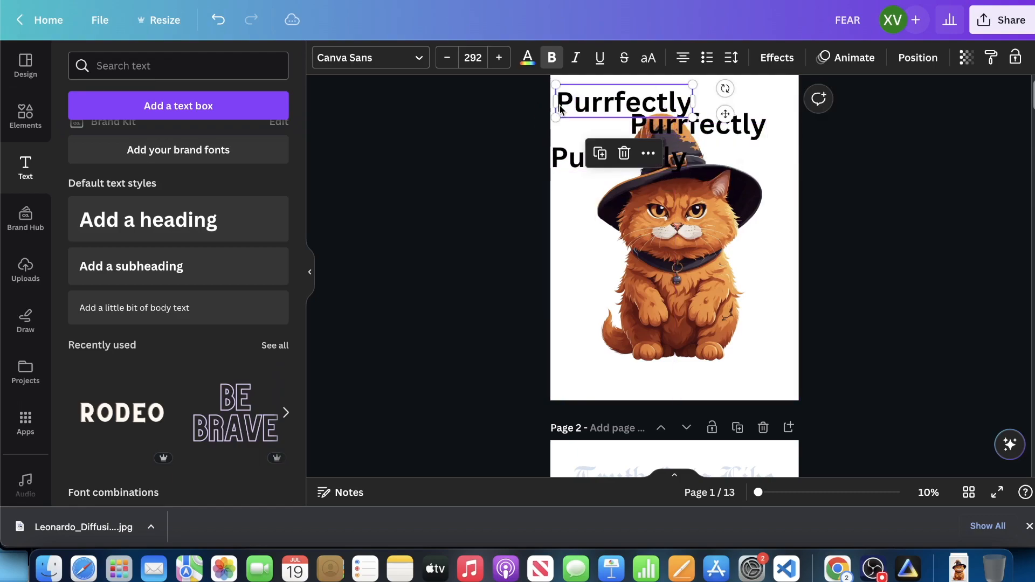
click(345, 56)
text(cat)
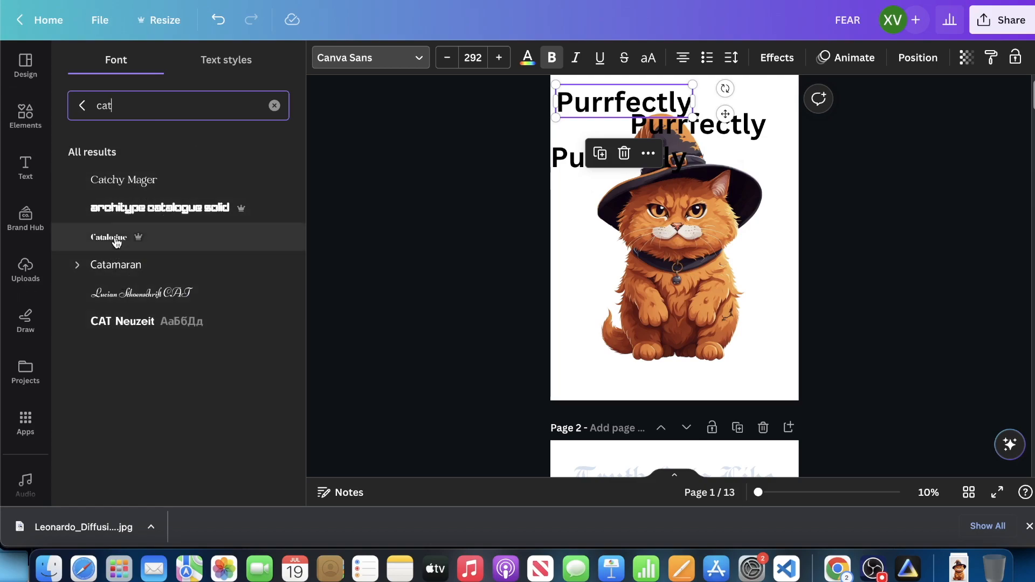
click(872, 568)
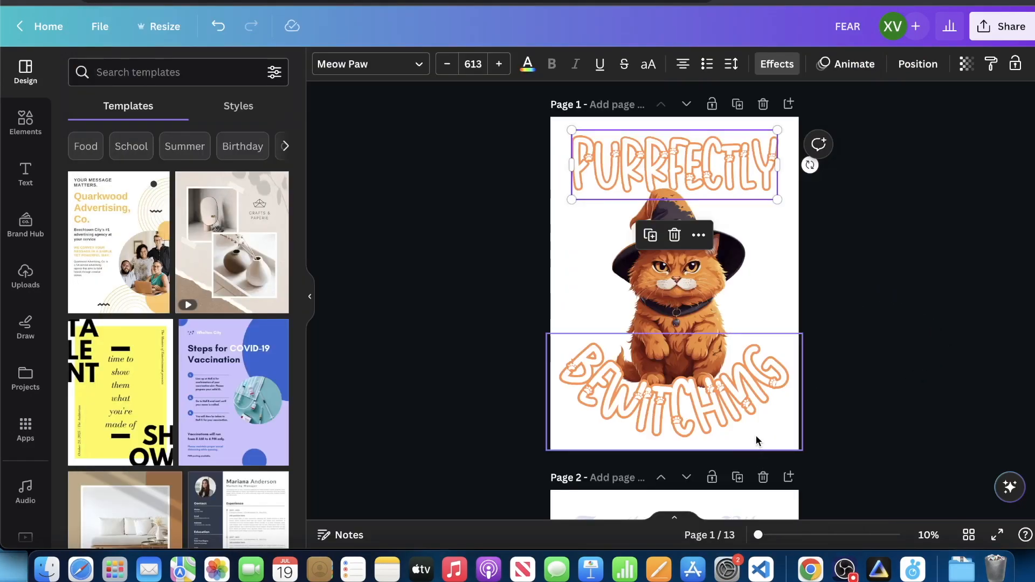
Step: Enlarge the cat image slightly and recentre it between the "Purrfectly" and "Bewitching" captions on page 1
click(945, 230)
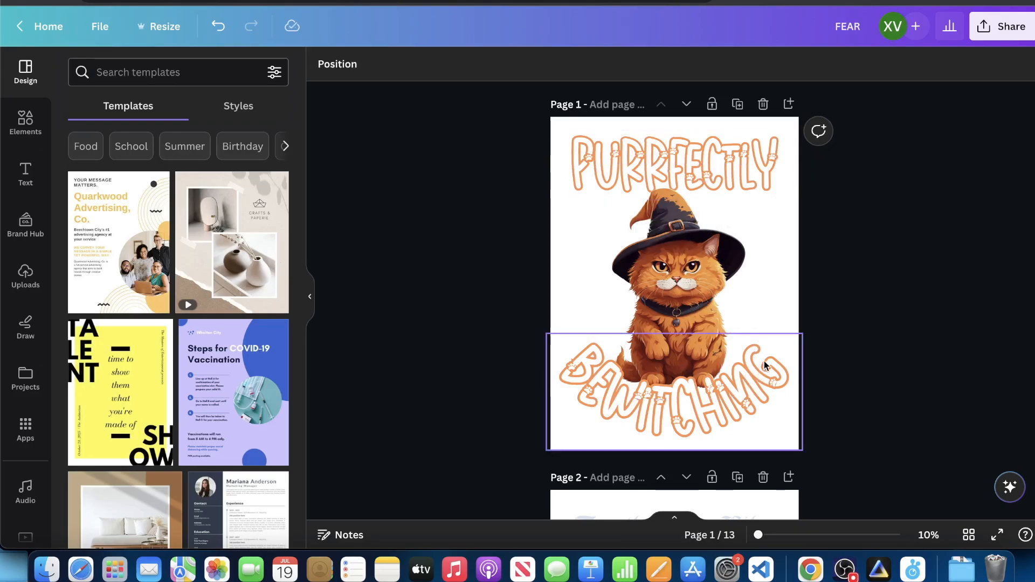
click(685, 259)
mouse_move(755, 165)
mouse_down()
mouse_move(772, 151)
mouse_move(763, 154)
mouse_up()
drag(705, 228, 699, 224)
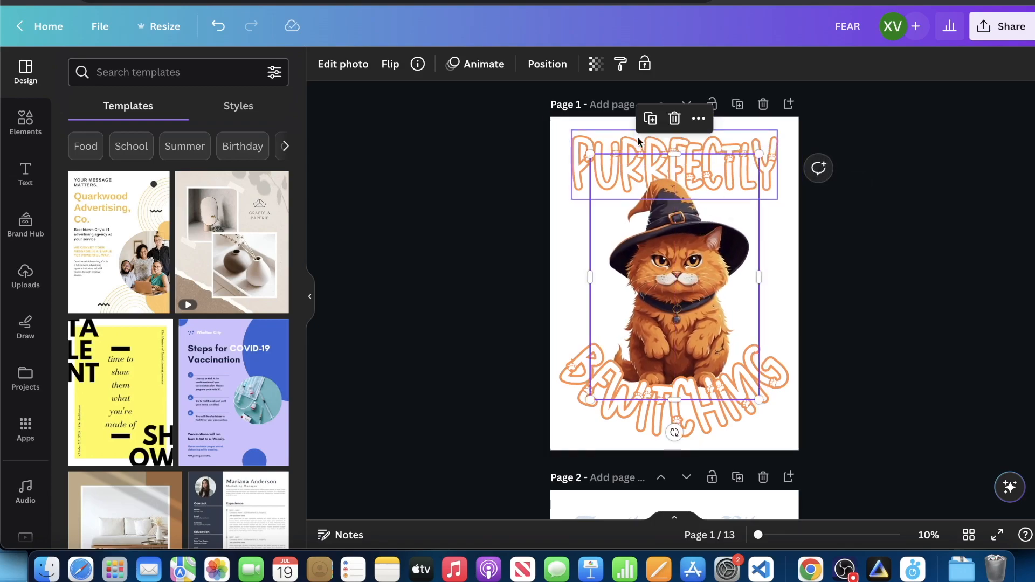
click(775, 248)
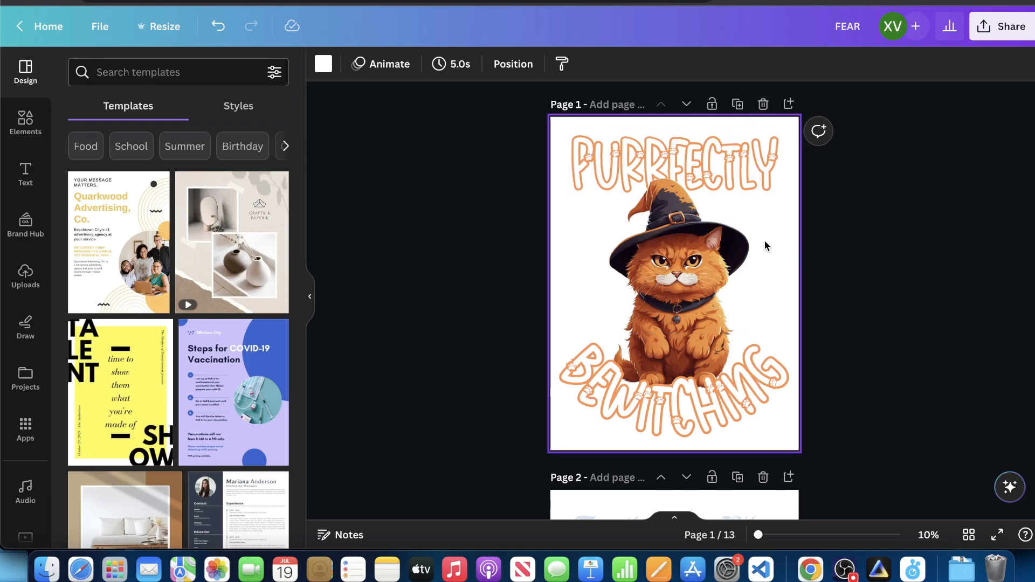
scroll(765, 245, down, 1)
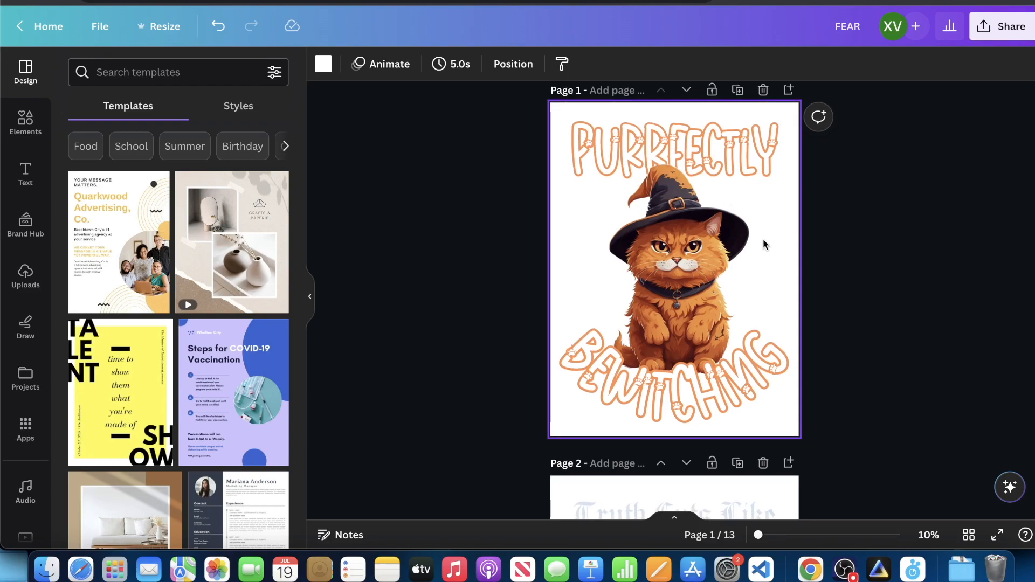
scroll(762, 241, up, 1)
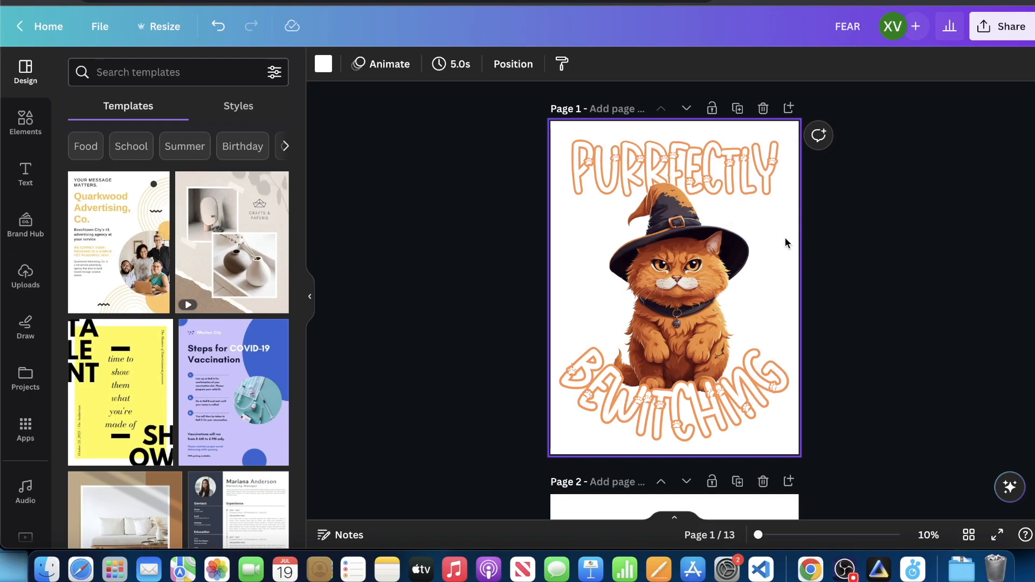
click(848, 575)
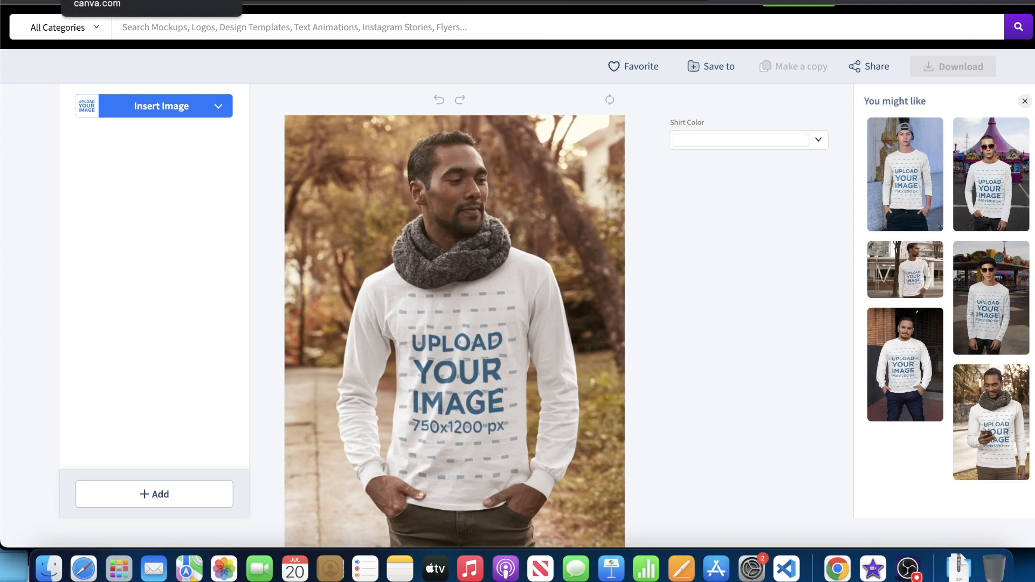
Step: Switch to the Canva design and set up a transparent-background PNG download limited to pages 1–2
click(118, 1)
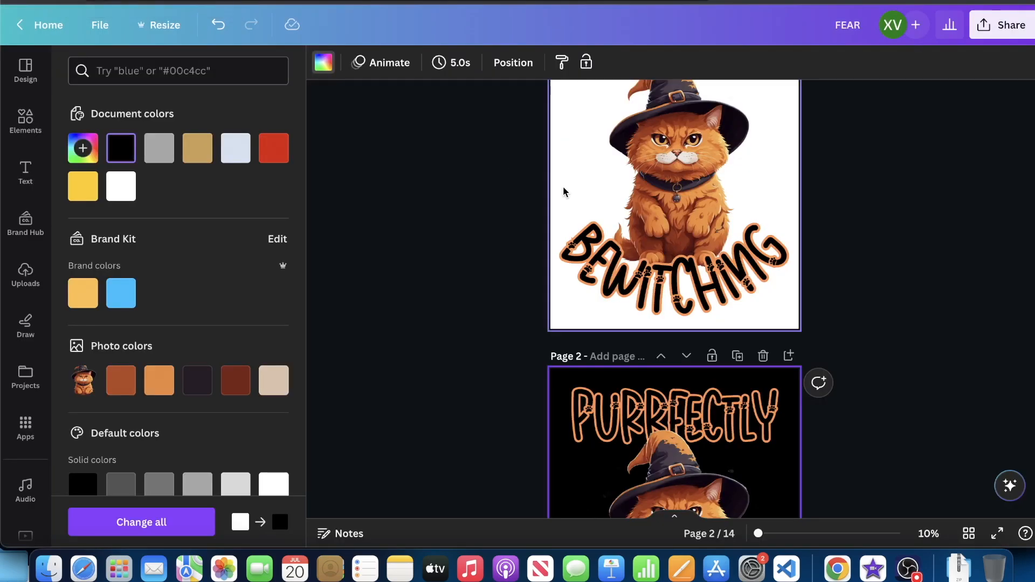
scroll(564, 192, down, 1)
click(1001, 25)
click(776, 386)
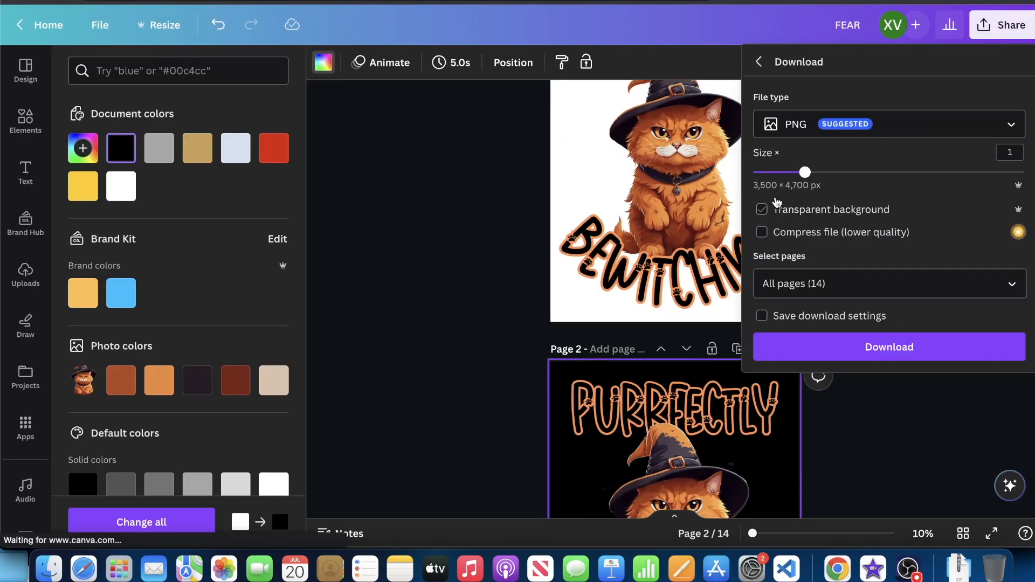
click(1010, 282)
click(1010, 324)
click(832, 451)
click(841, 506)
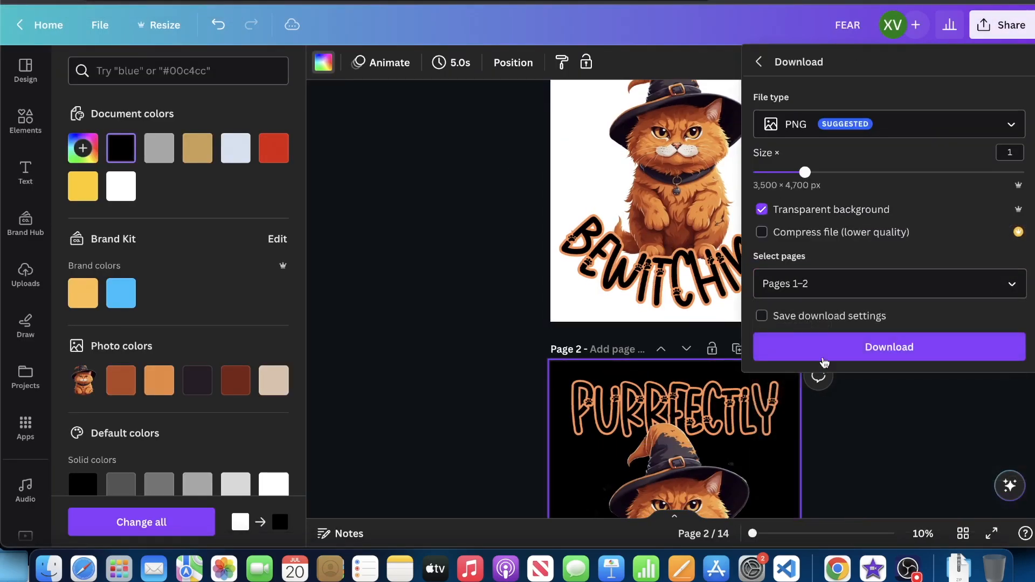
Step: Turn off the transparent background, limit the download to page 1 and start it
click(823, 217)
click(1010, 284)
click(1009, 436)
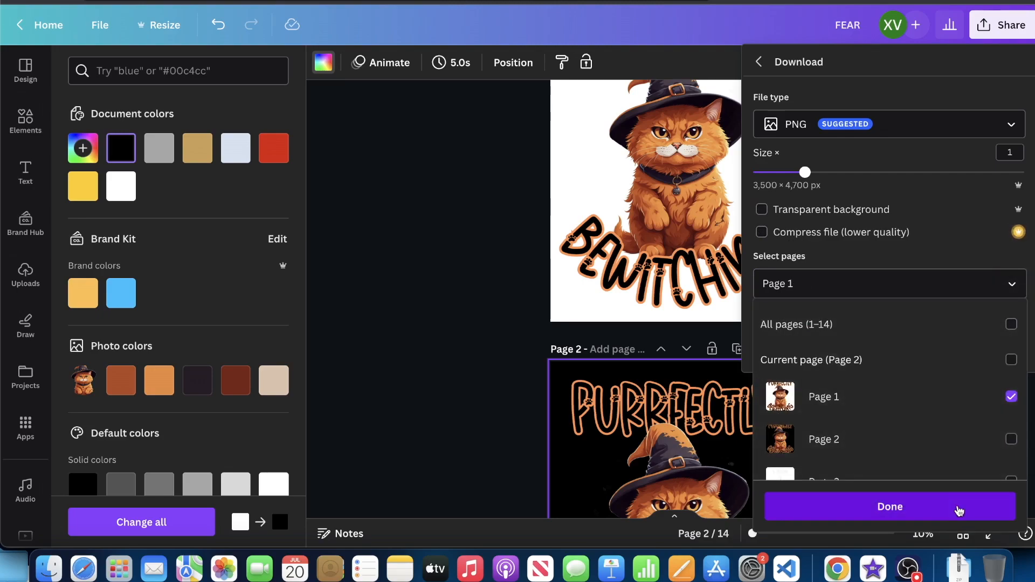
click(958, 507)
click(910, 347)
Step: Download only page 1 of the design as a PNG with a transparent background
click(1006, 25)
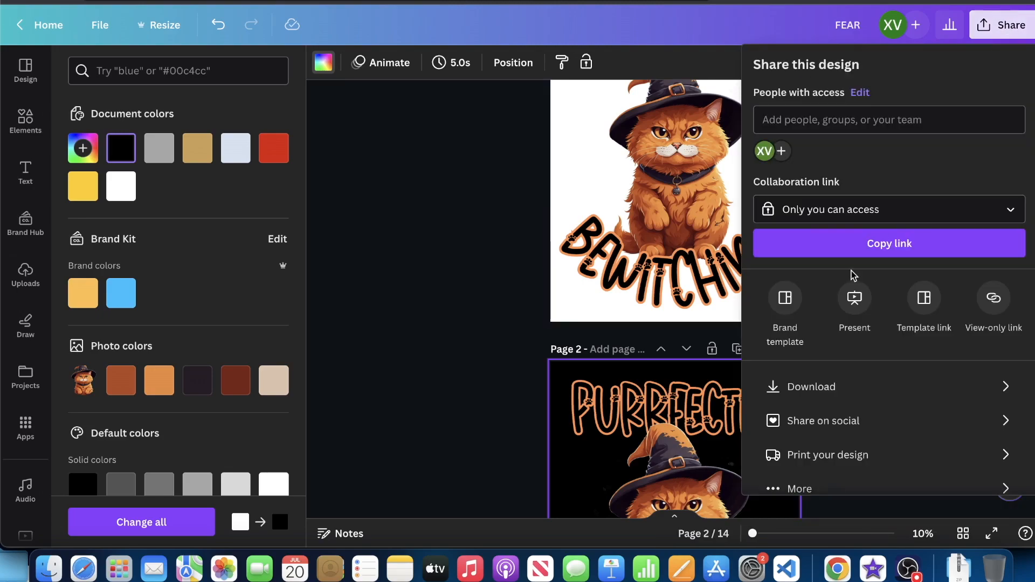
click(802, 388)
click(948, 283)
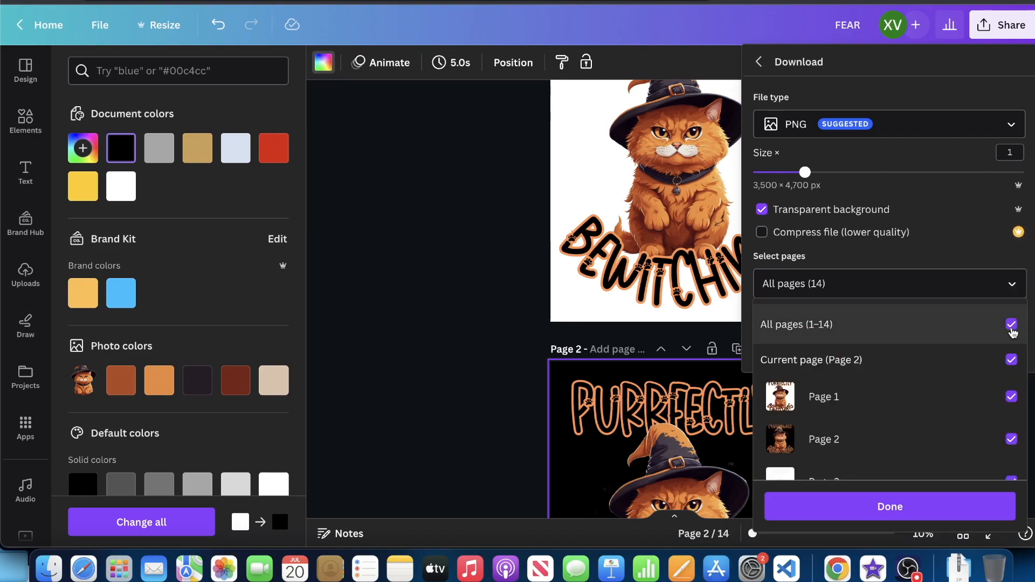
click(1010, 326)
click(948, 506)
click(864, 347)
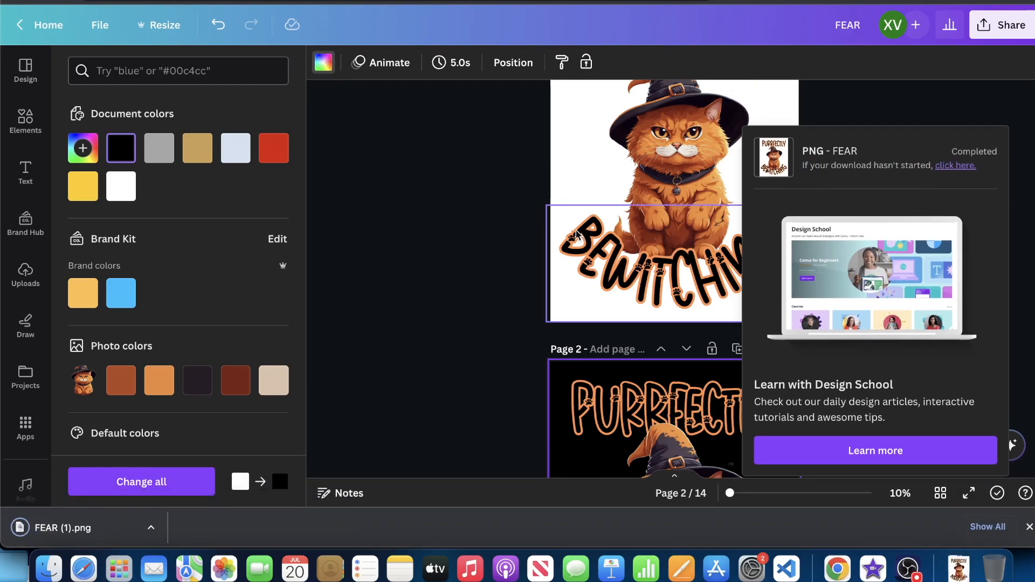
Step: Switch to the Placeit long-sleeve shirt mockup and start inserting an image from the Downloads folder
click(915, 1)
click(179, 106)
click(213, 169)
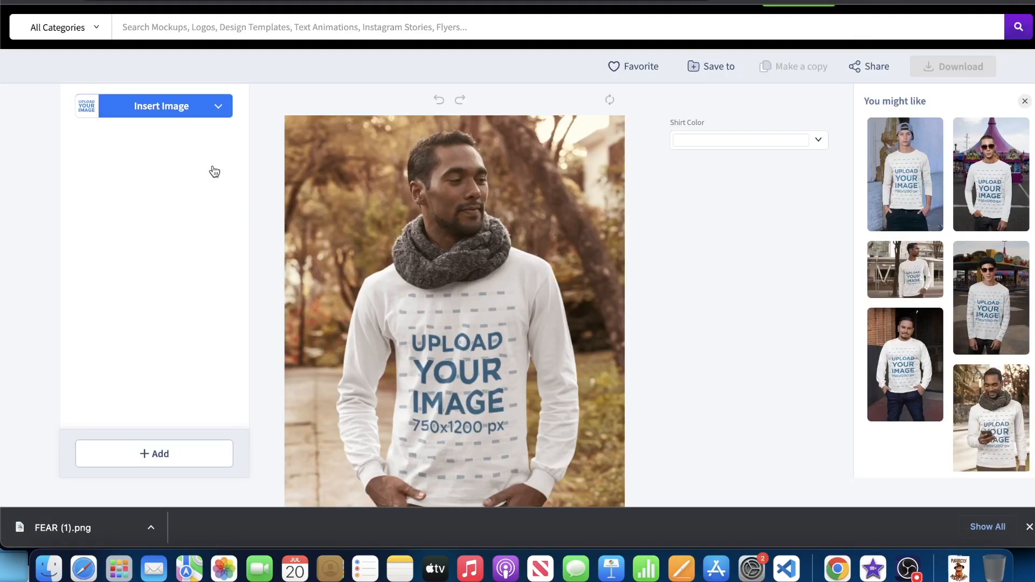
click(274, 121)
click(289, 199)
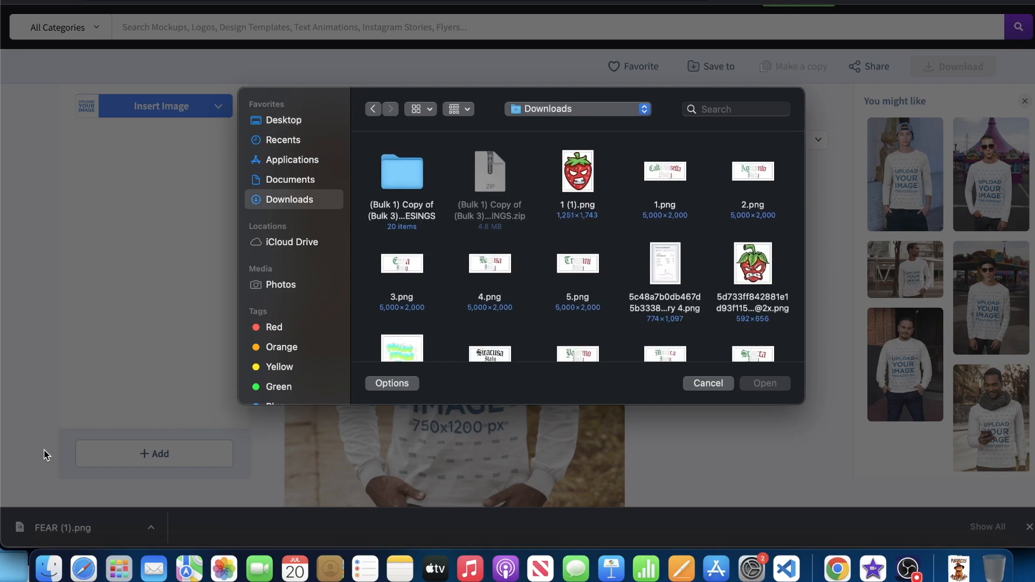
Step: Upload FEAR (1).png to the long-sleeve mockup and apply the crop at 100%
click(49, 569)
click(657, 386)
drag(841, 310, 441, 241)
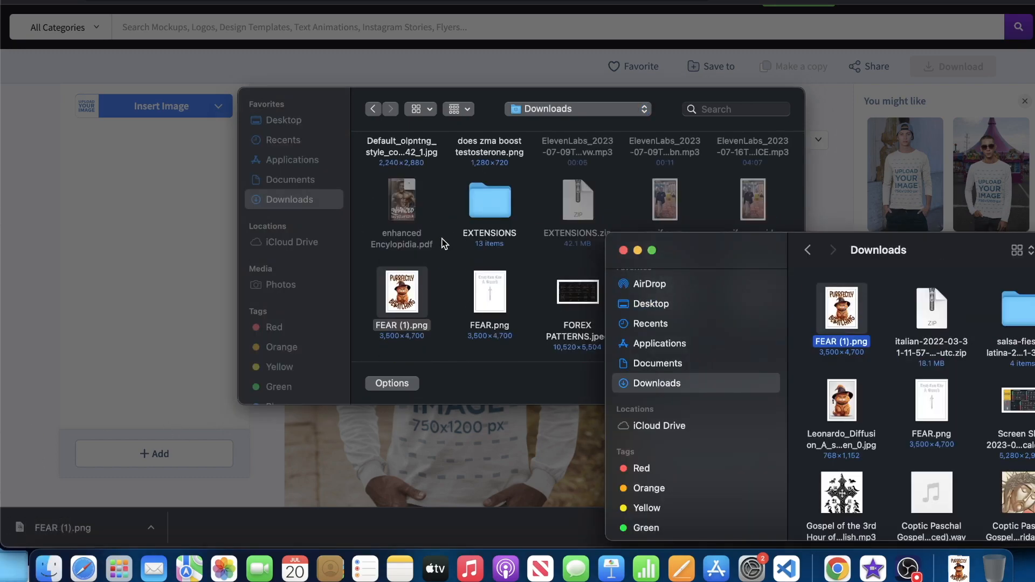
click(441, 241)
click(765, 382)
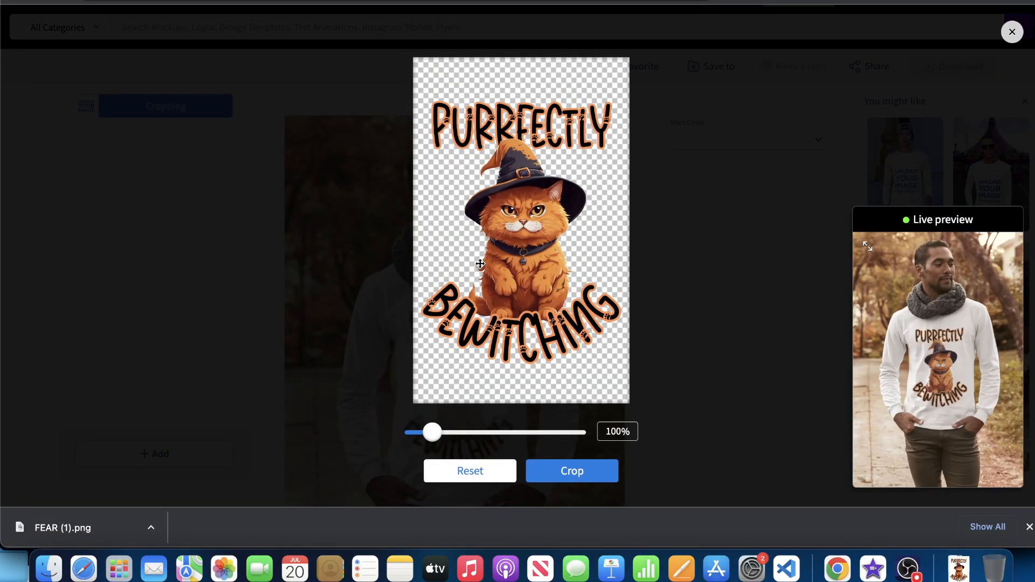
click(555, 477)
Step: Check the cat design on the long-sleeve shirt and request the mockup's download
scroll(387, 325, down, 3)
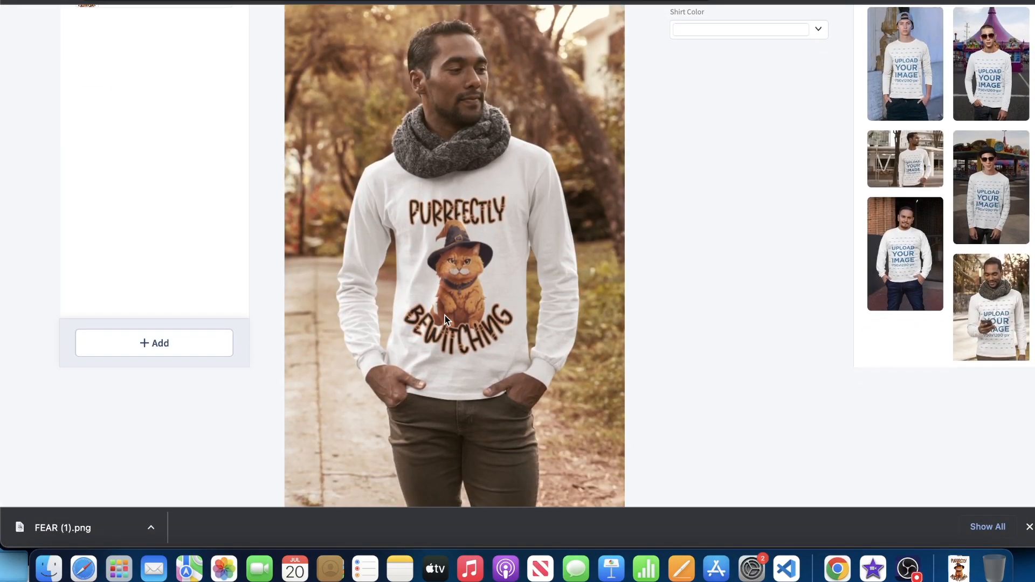
scroll(445, 315, up, 4)
click(965, 97)
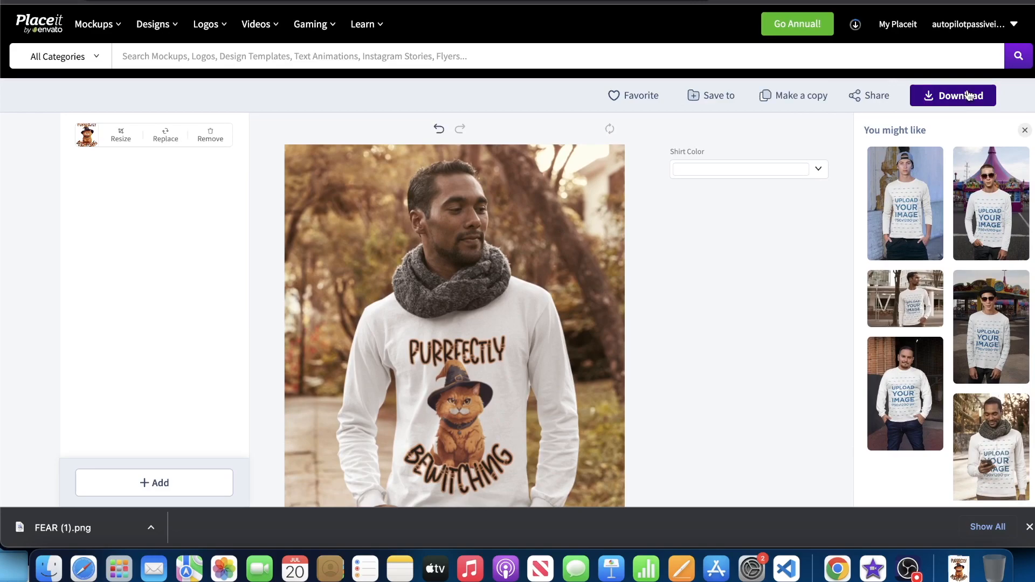
Step: Search the Placeit templates for "shirt mock up" and browse the results
scroll(334, 124, down, 10)
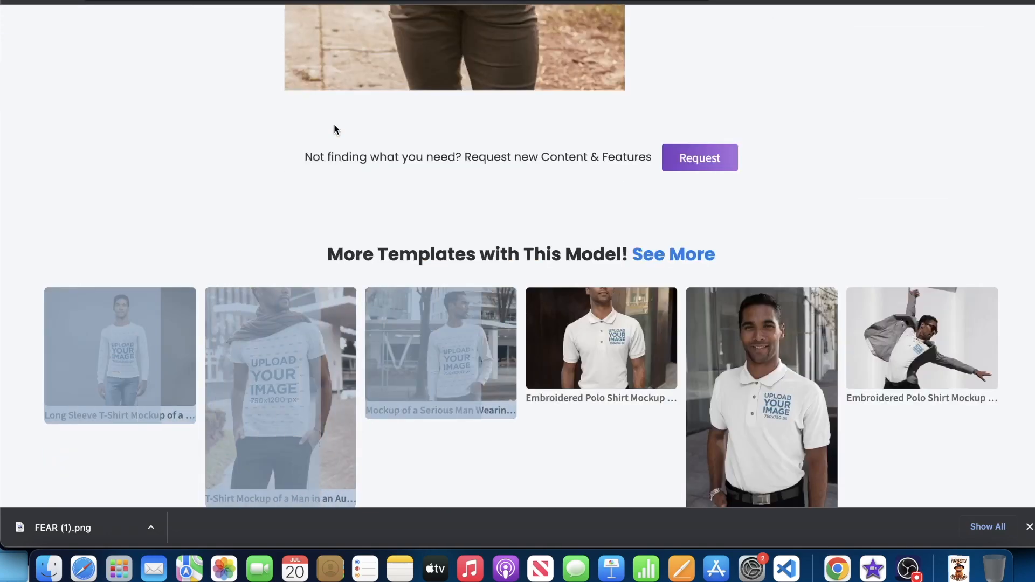
scroll(334, 124, up, 10)
click(309, 62)
text(shirt mo)
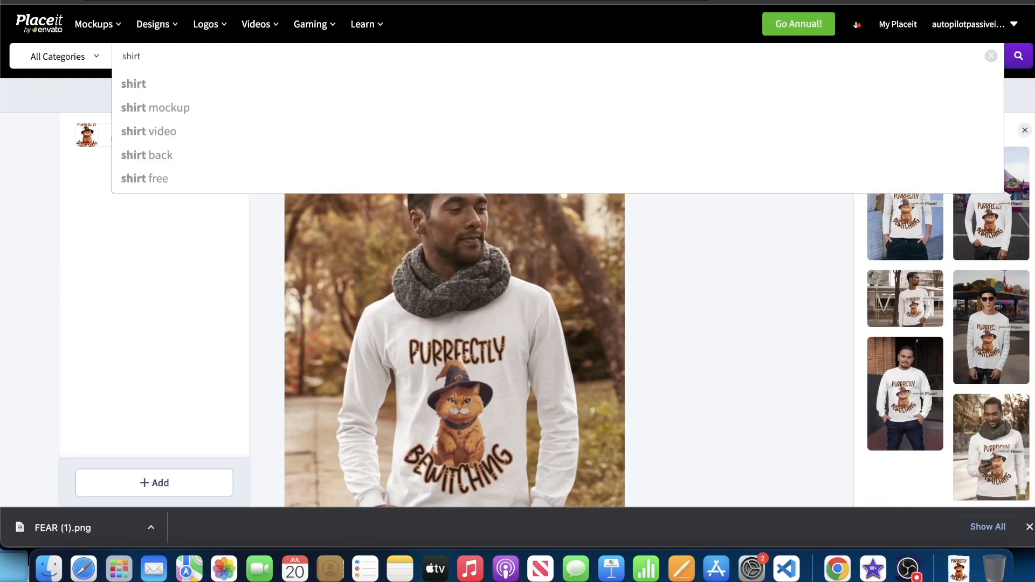
text(ck up)
key(Return)
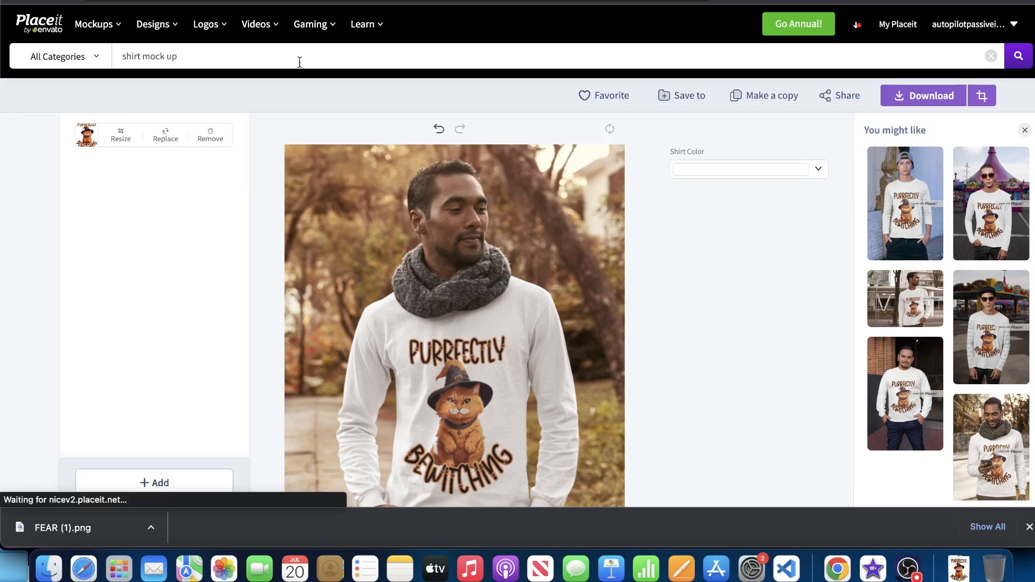
scroll(579, 216, down, 15)
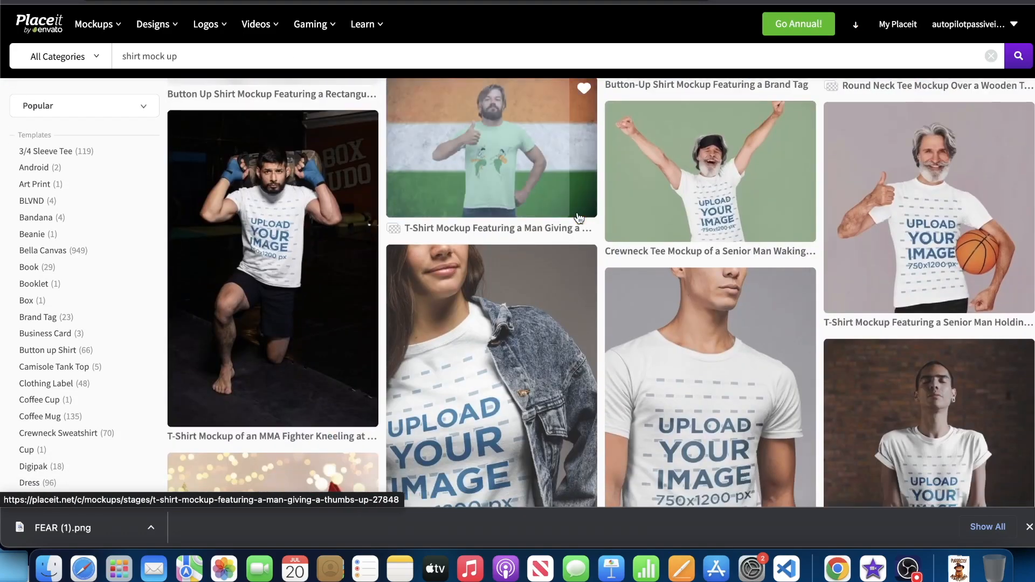
Step: Search for "halloween shirt mock up" and open the mockup of the fierce girl in the purple pumpkin T-shirt
scroll(674, 232, down, 15)
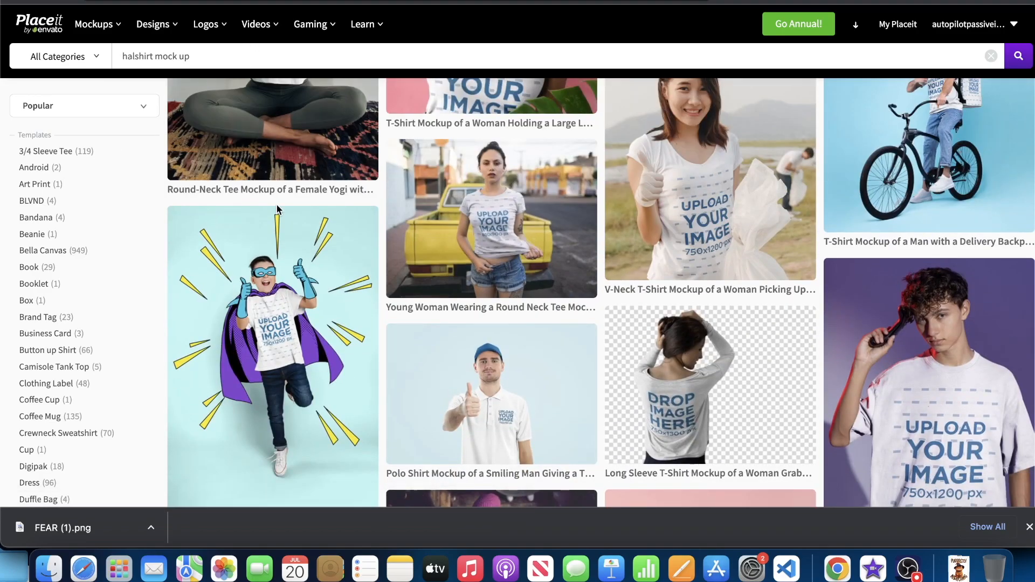
scroll(277, 209, up, 3)
mouse_move(129, 37)
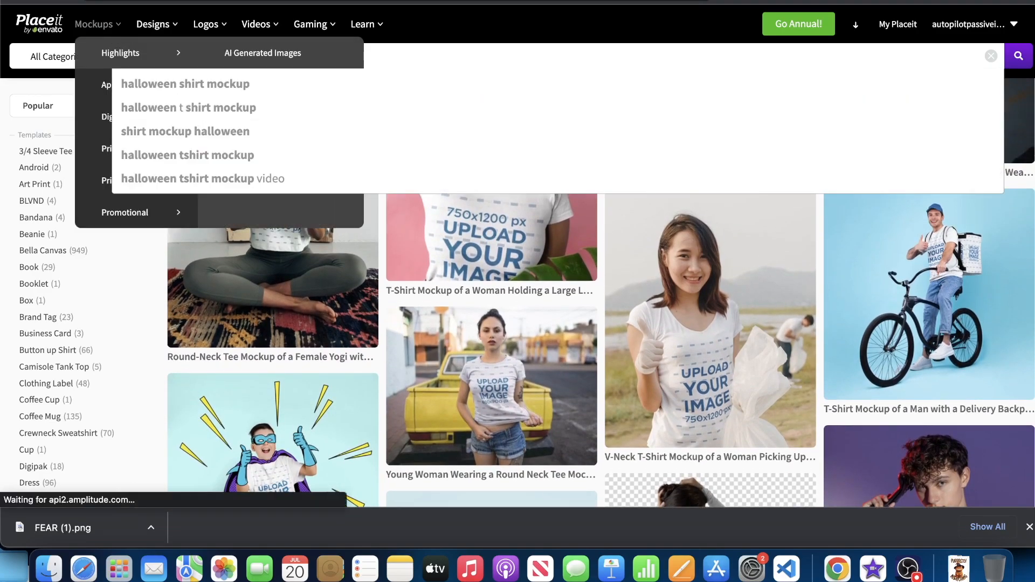
key(Return)
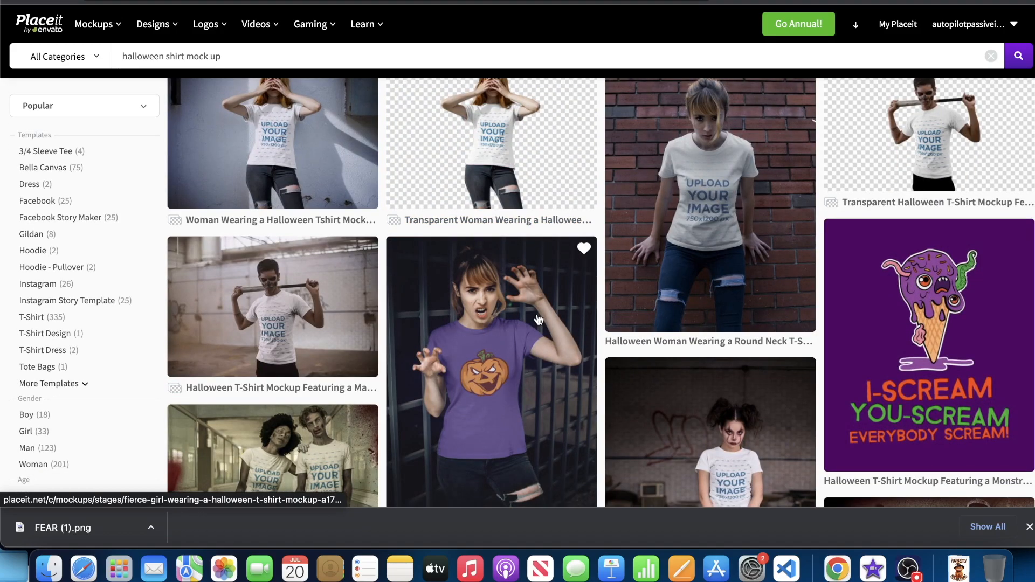
click(538, 319)
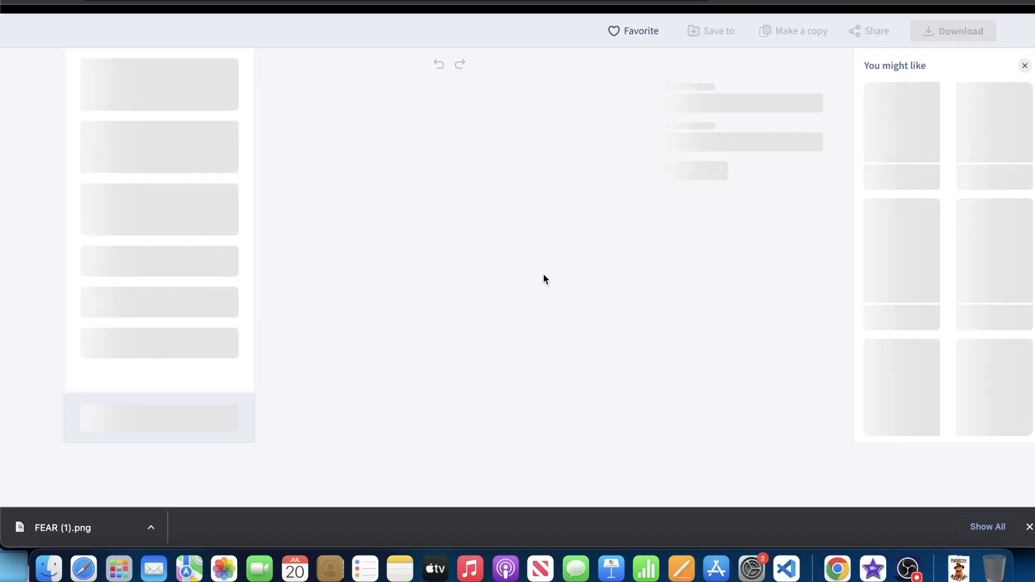
Step: Set the Halloween T-shirt mockup's shirt color to black
scroll(537, 284, down, 1)
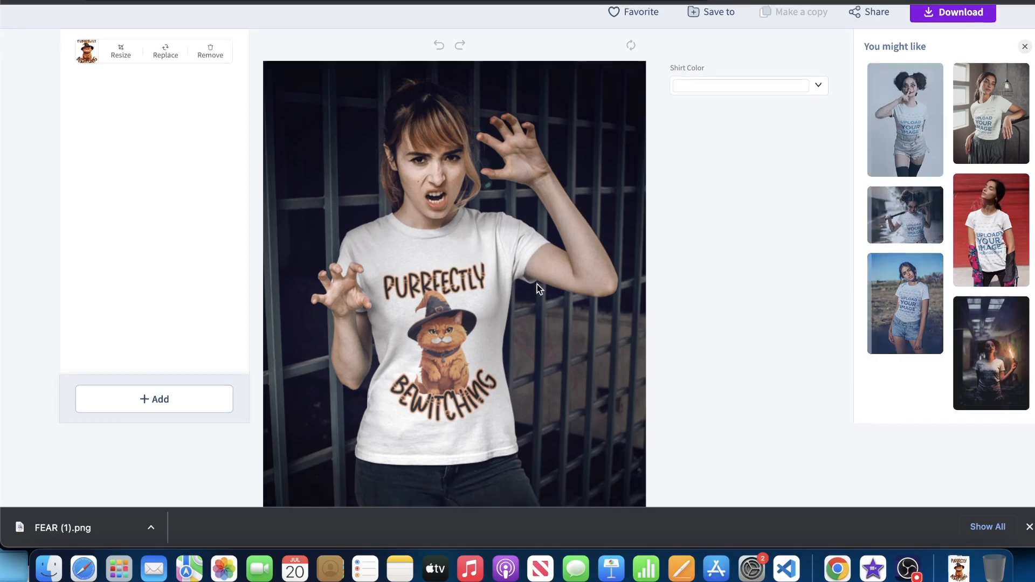
scroll(647, 189, up, 1)
click(730, 100)
click(683, 273)
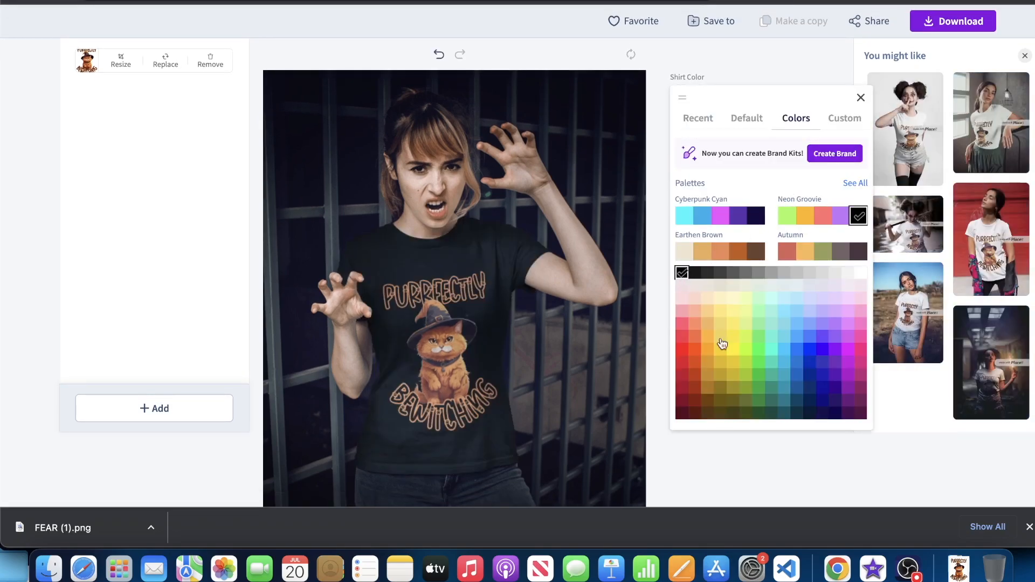
click(751, 485)
Step: Shift the cat design slightly upward within the black shirt's print area and apply the crop at 100%
scroll(752, 320, down, 1)
click(119, 33)
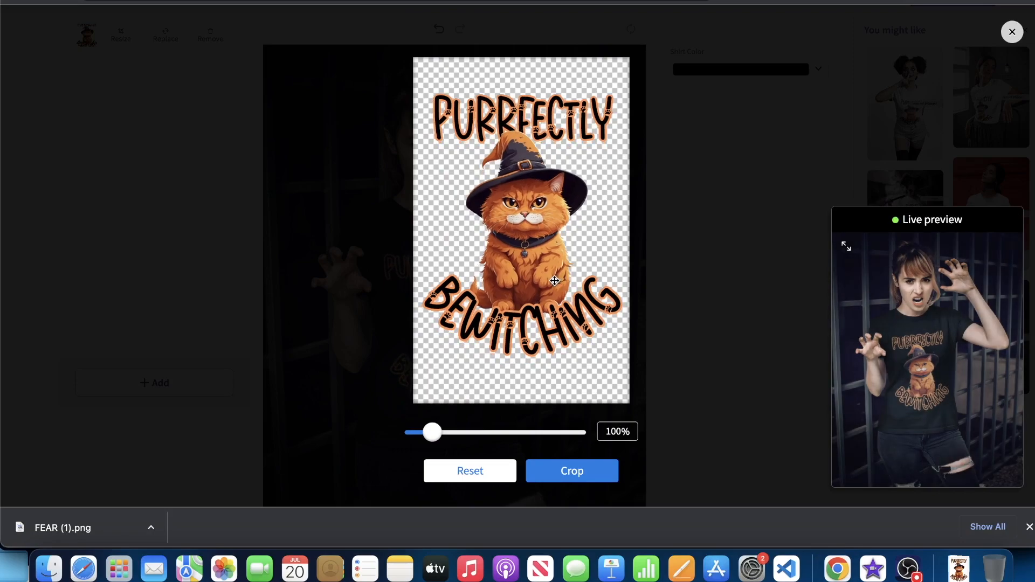
click(571, 471)
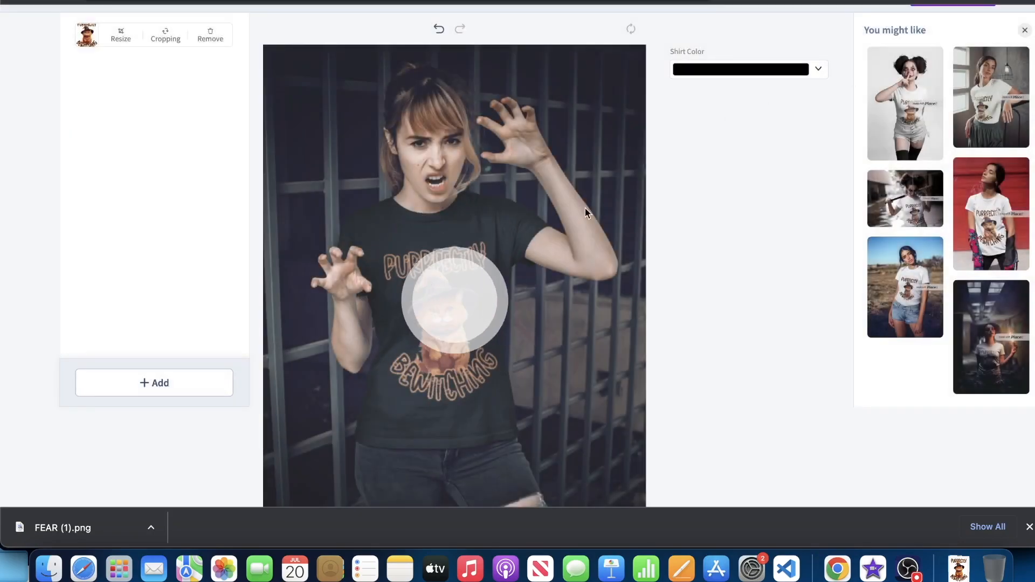
Step: Request the black Halloween T-shirt mockup's download and save the long-sleeve mockup's image from My Downloads
scroll(851, 129, up, 4)
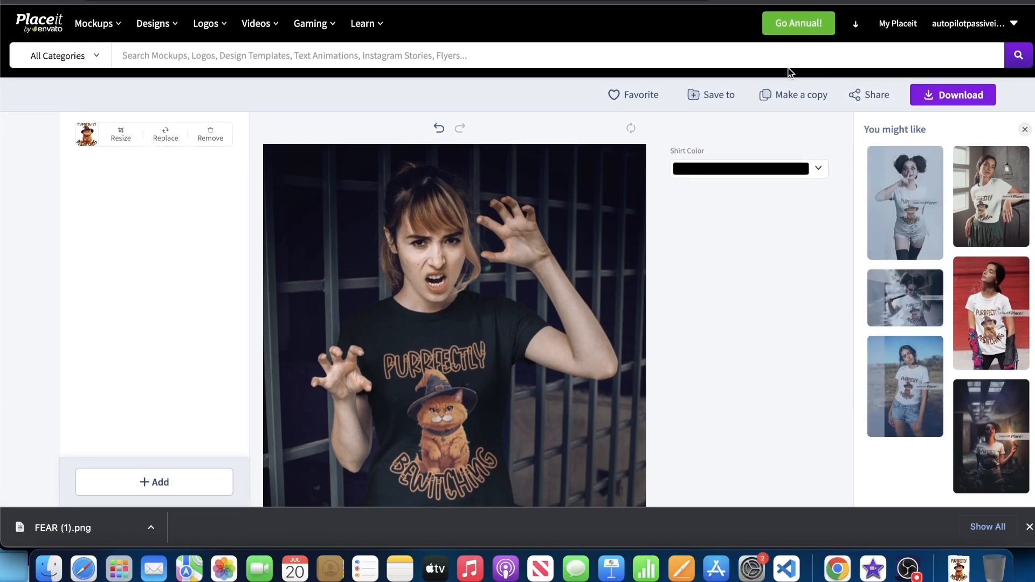
click(934, 102)
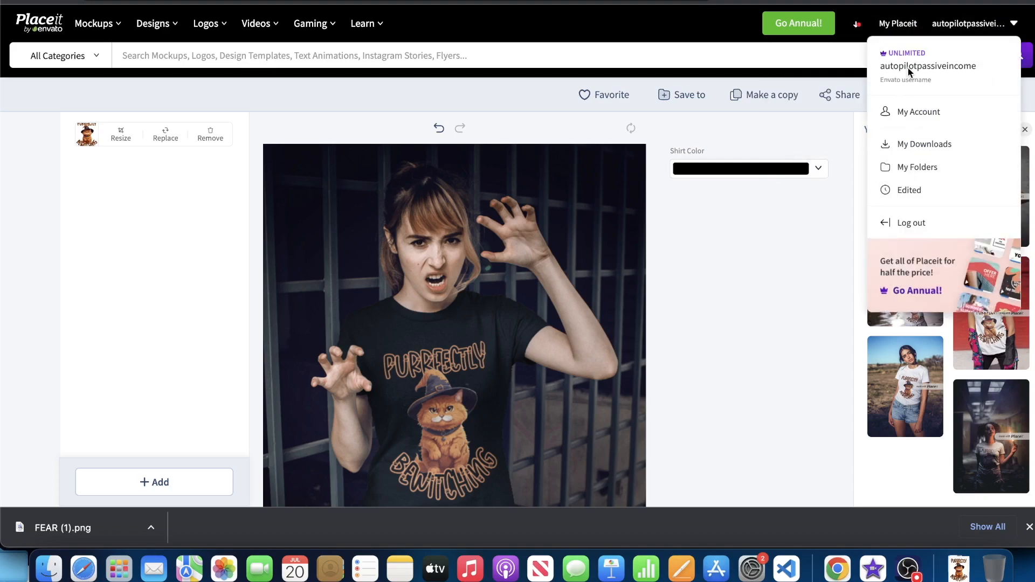
mouse_move(856, 24)
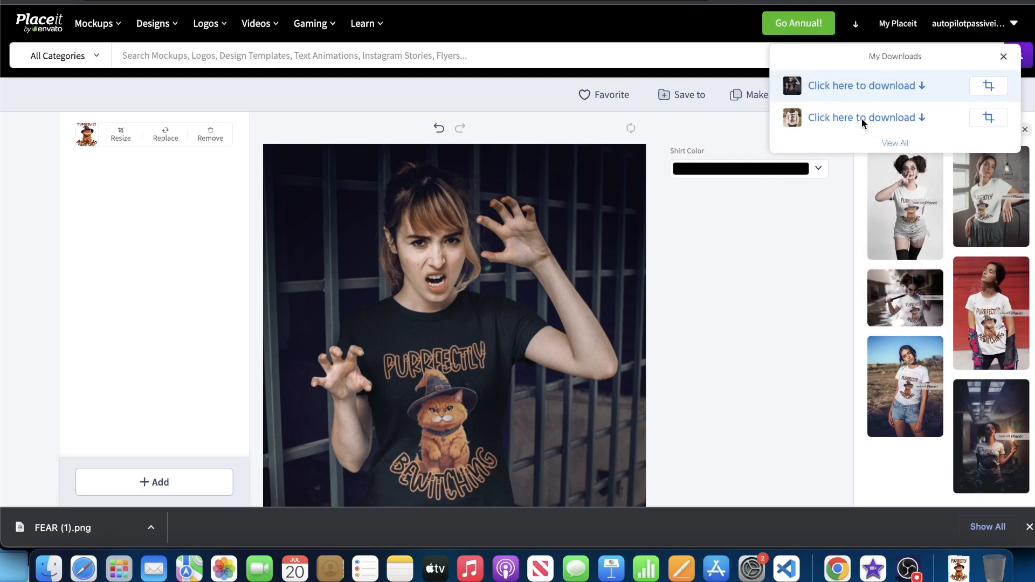
scroll(861, 118, down, 3)
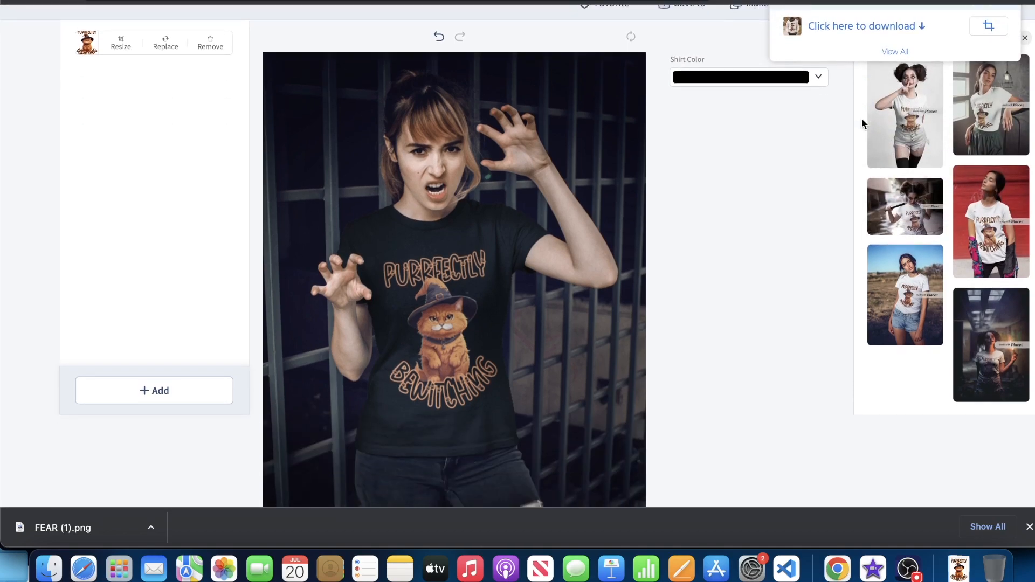
click(872, 29)
click(838, 28)
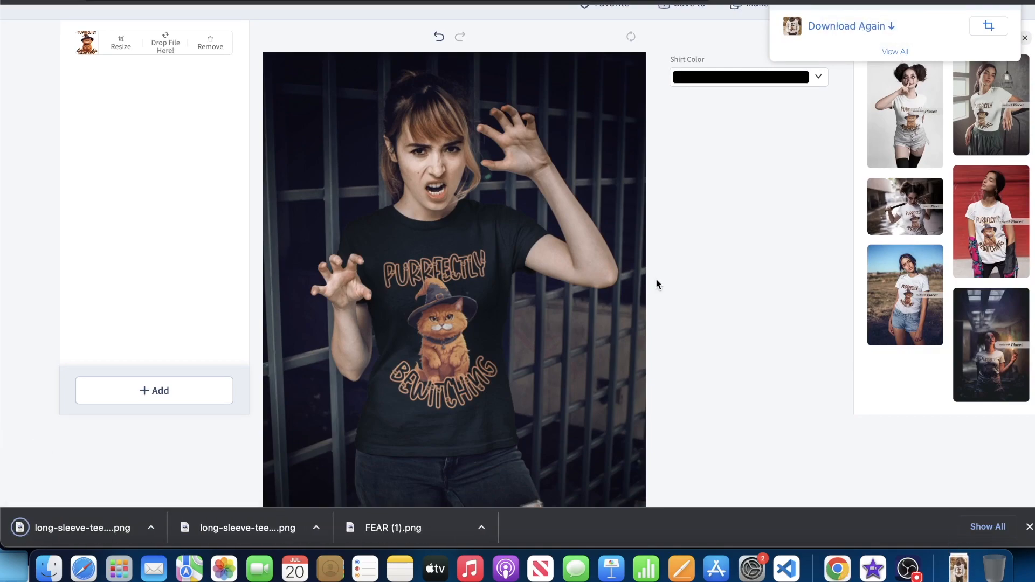